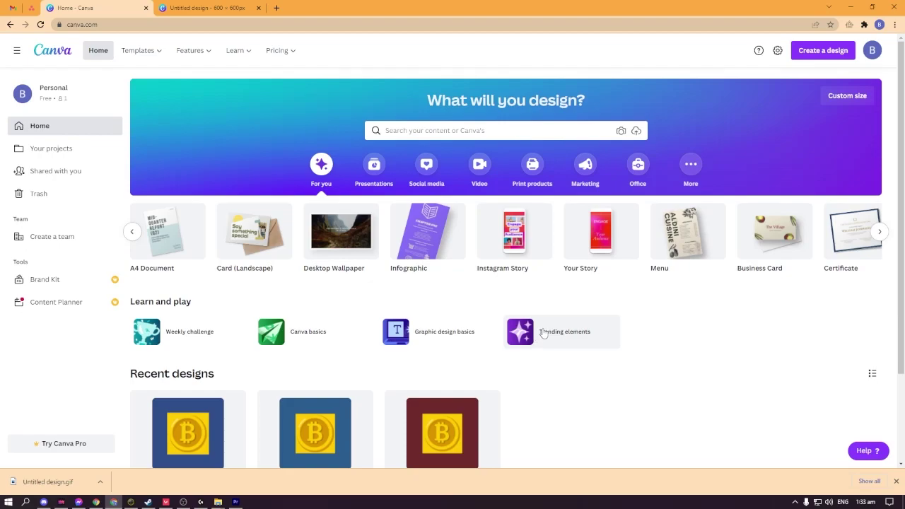
Step: Close the account menu and the browser link menu on the Canva home page
scroll(570, 335, "down", 1)
scroll(561, 329, "up", 1)
scroll(579, 309, "down", 1)
scroll(556, 299, "up", 1)
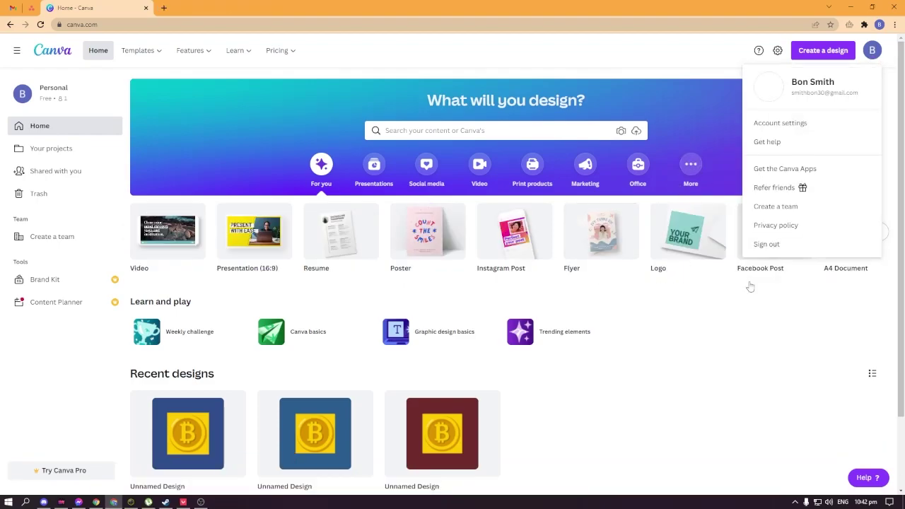
left_click(717, 340)
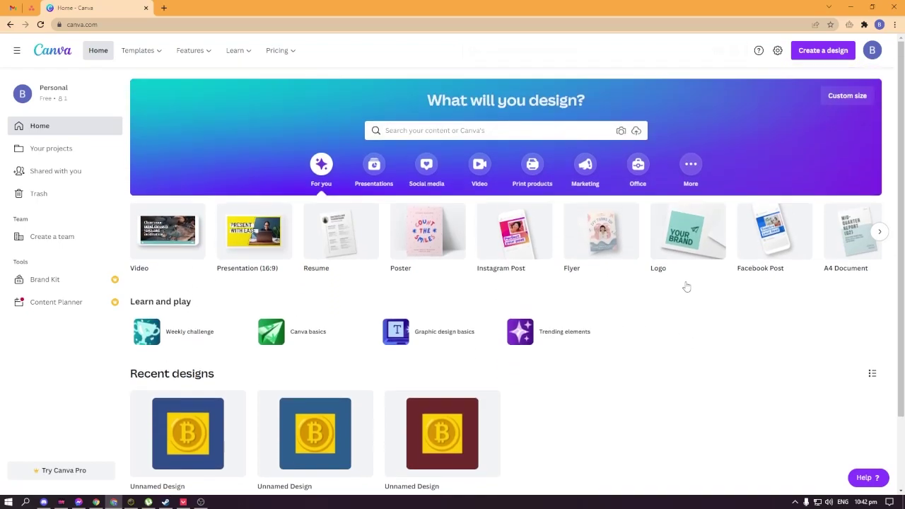
right_click(462, 256)
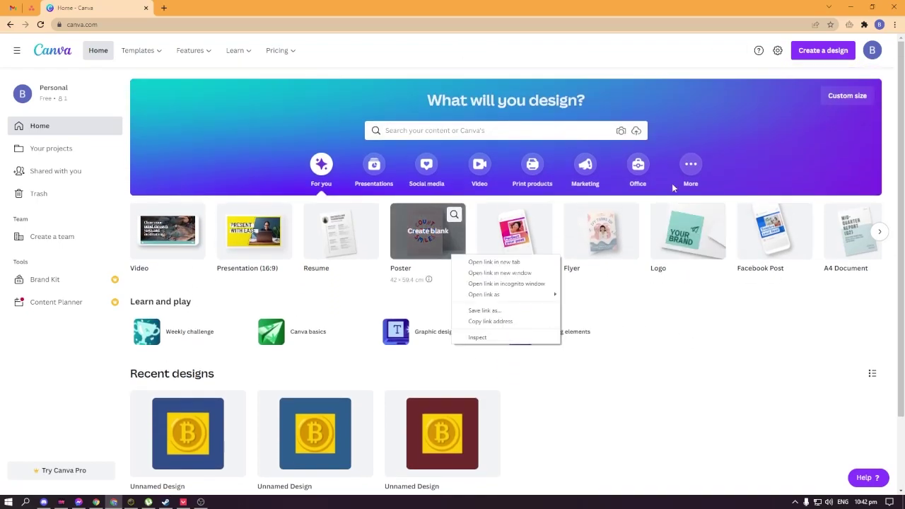
left_click(767, 330)
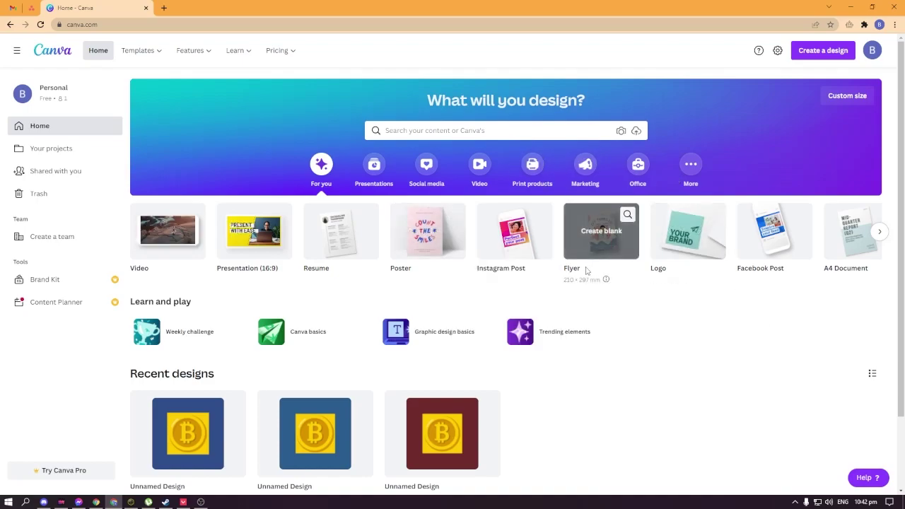
Step: Open Custom size and enter 600 × 600 px for the new design
left_click(855, 95)
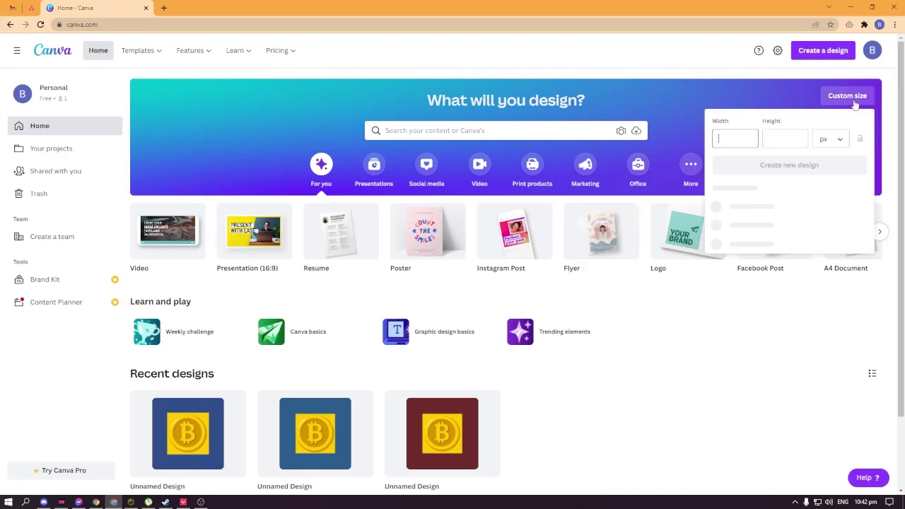
left_click(666, 332)
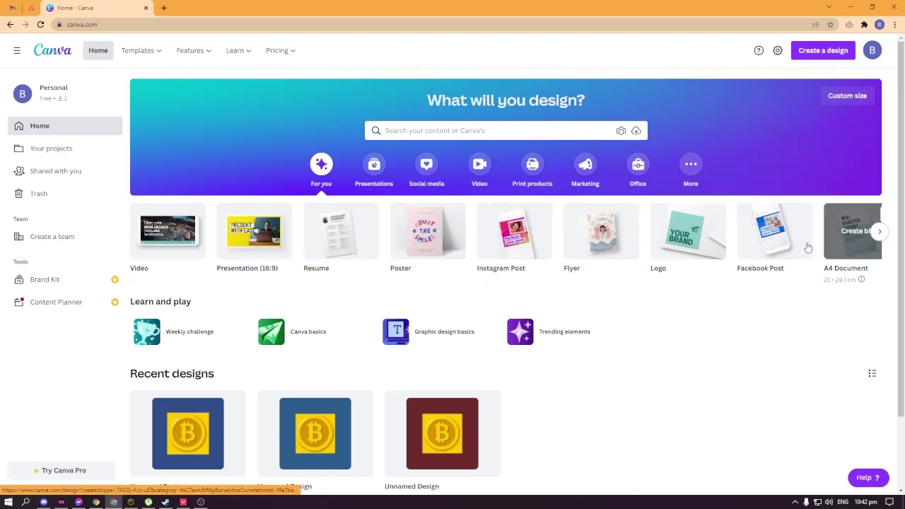
scroll(848, 233, "down", 1)
scroll(494, 212, "up", 1)
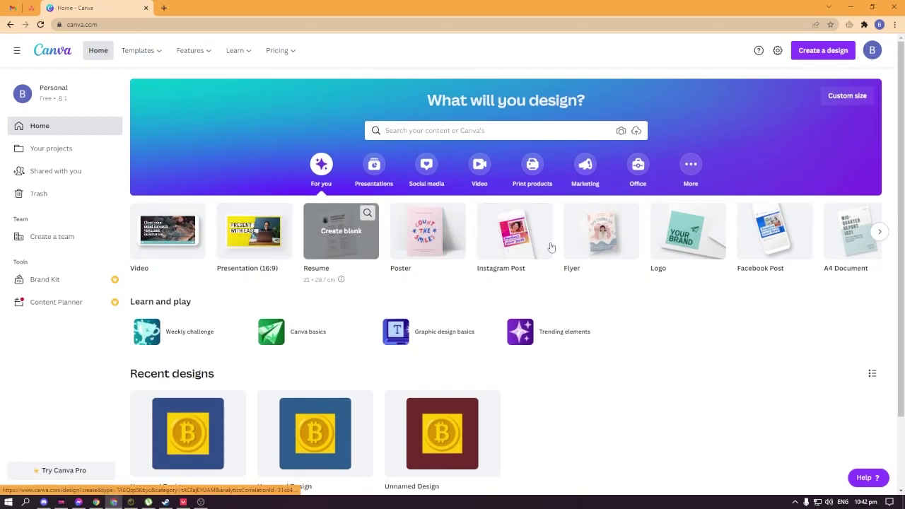
left_click(881, 231)
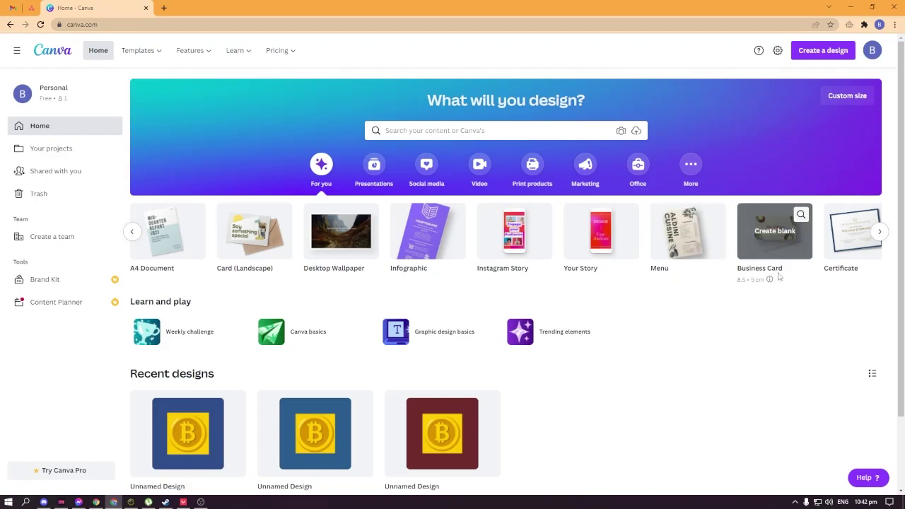
left_click(841, 96)
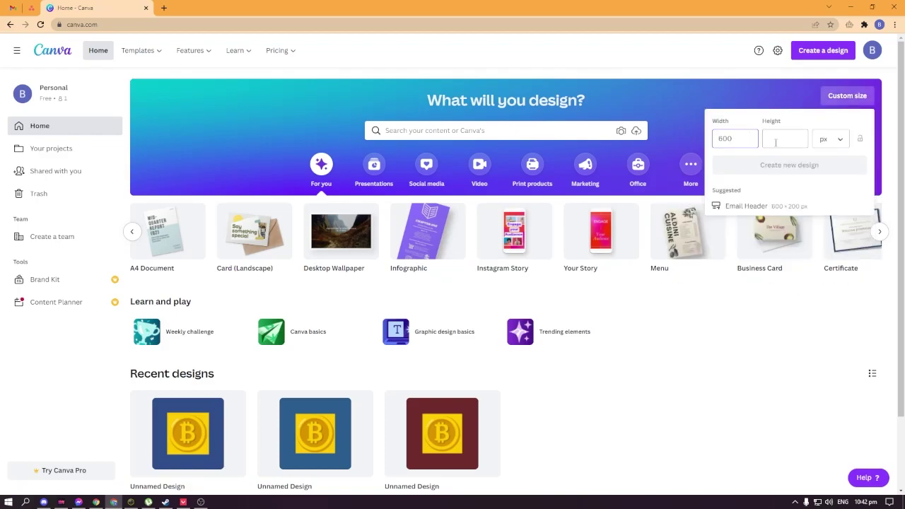
type("600")
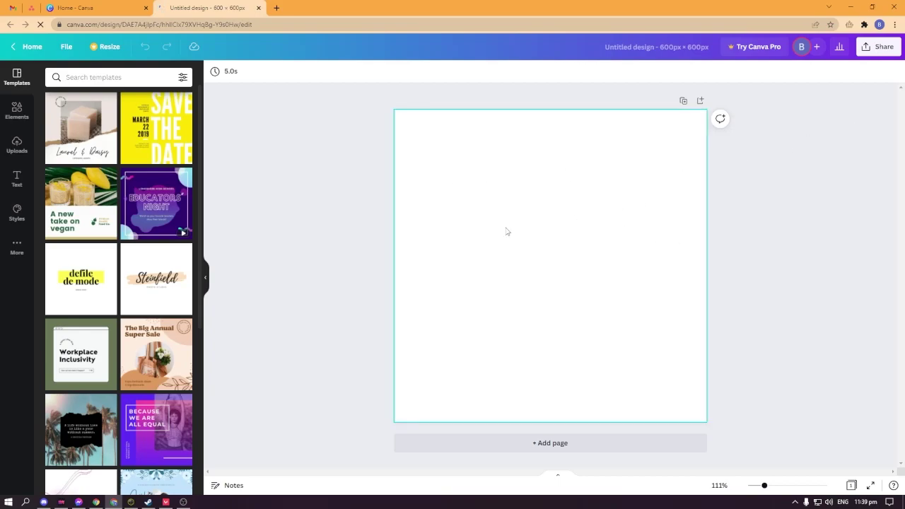
Step: Search the Elements library, picking the 'anime' suggestion
left_click_drag(358, 98, 761, 436)
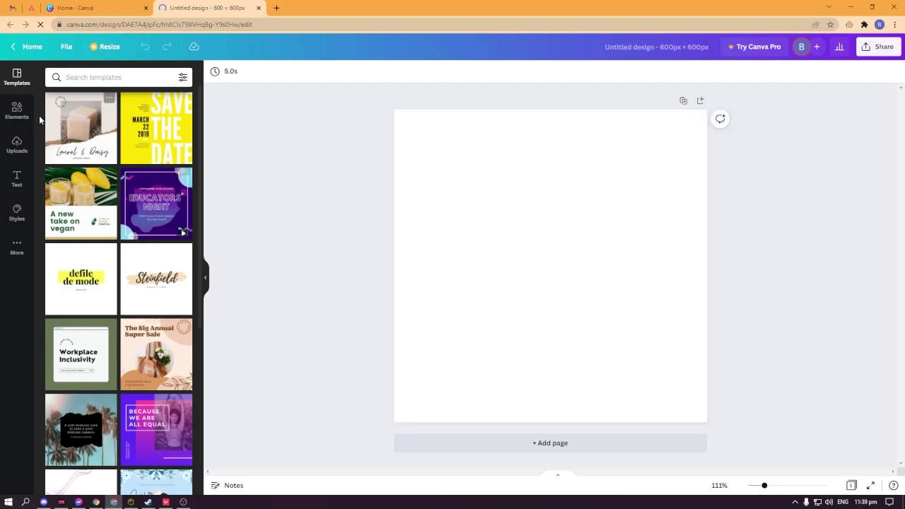
left_click(17, 110)
left_click(106, 78)
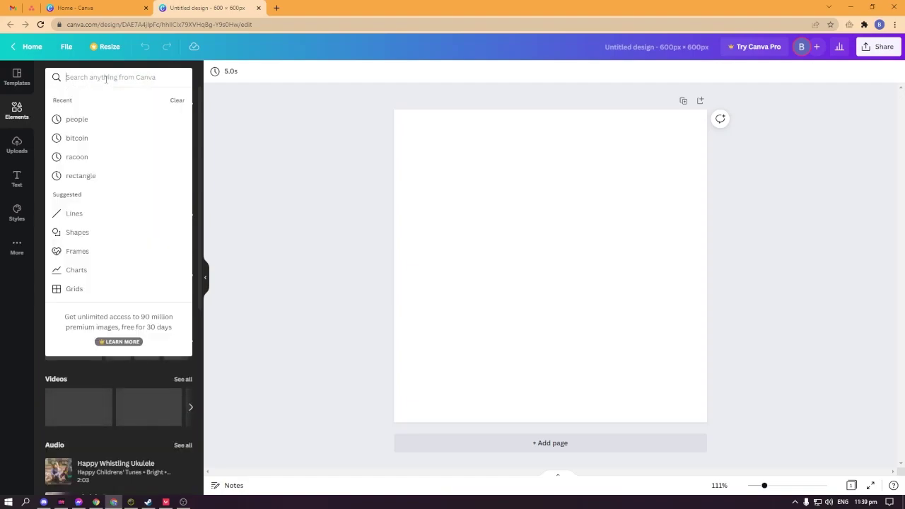
type("anima")
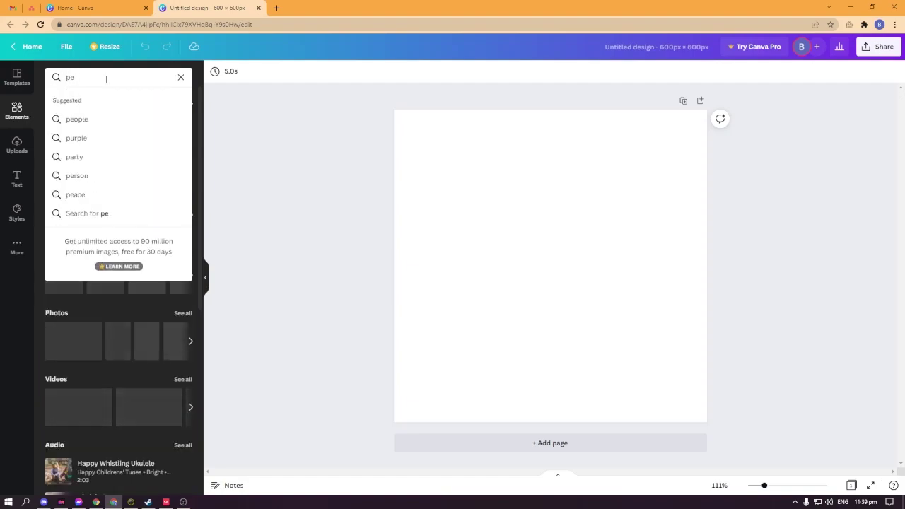
type("ted perso")
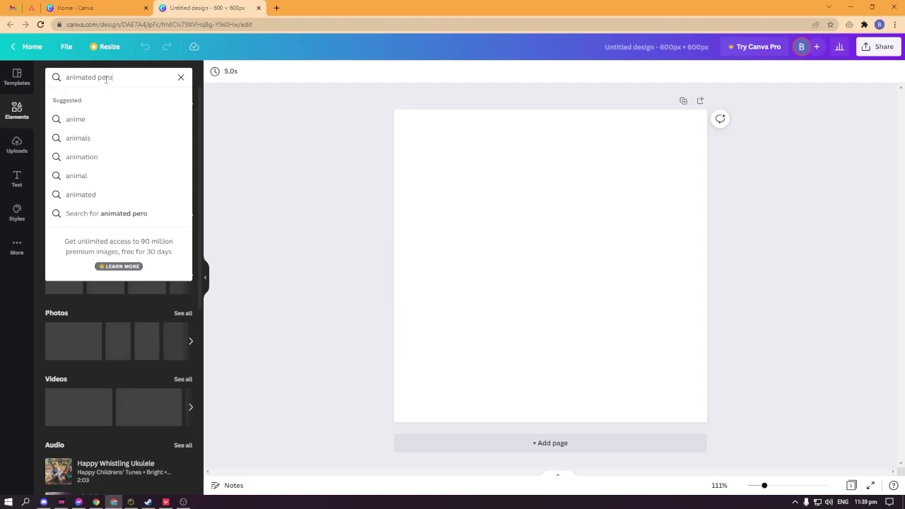
key("BackSpace")
type("son")
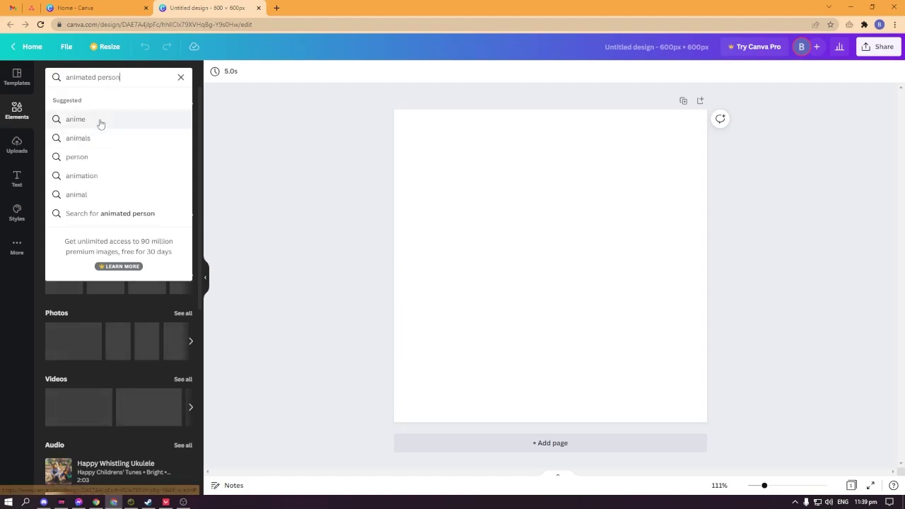
left_click(99, 120)
Step: Scroll through the anime results of character graphics, photos and video clips
scroll(150, 226, "down", 1)
scroll(149, 225, "up", 1)
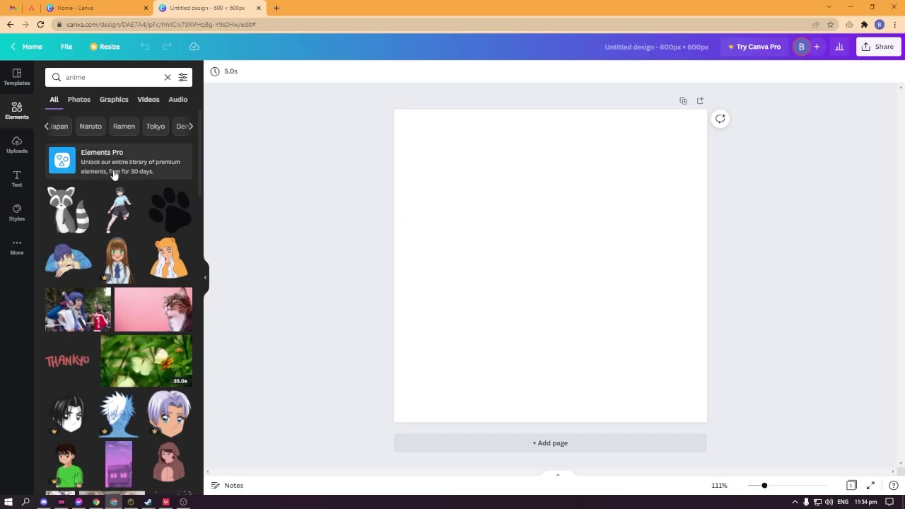
scroll(141, 282, "down", 3)
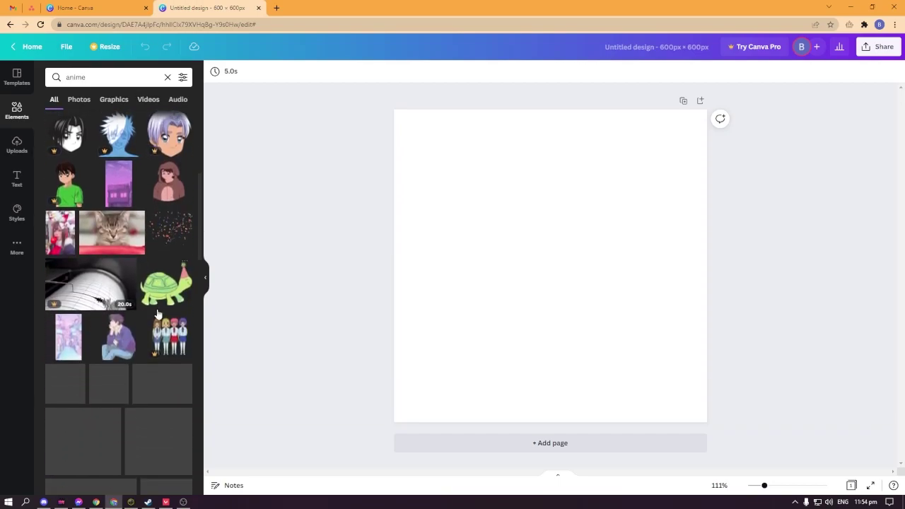
scroll(159, 311, "up", 4)
scroll(165, 302, "down", 2)
scroll(165, 302, "up", 2)
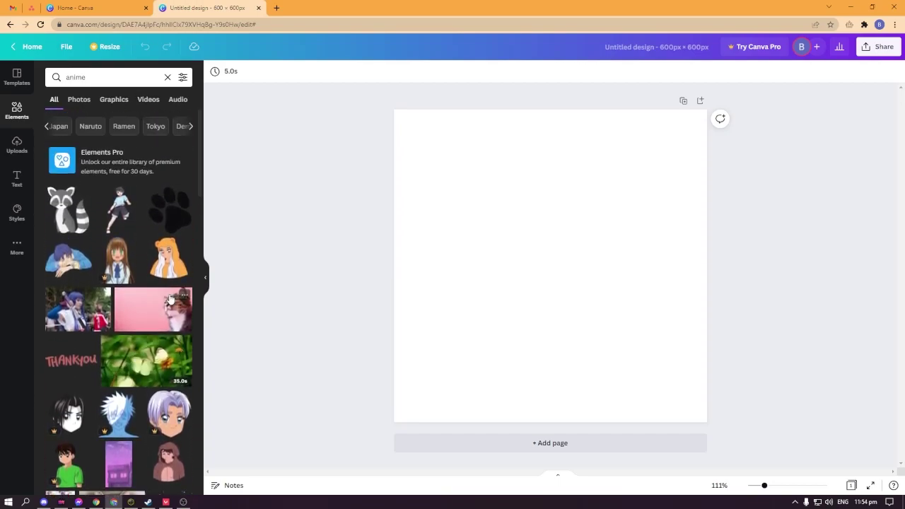
scroll(158, 293, "down", 2)
scroll(158, 292, "down", 2)
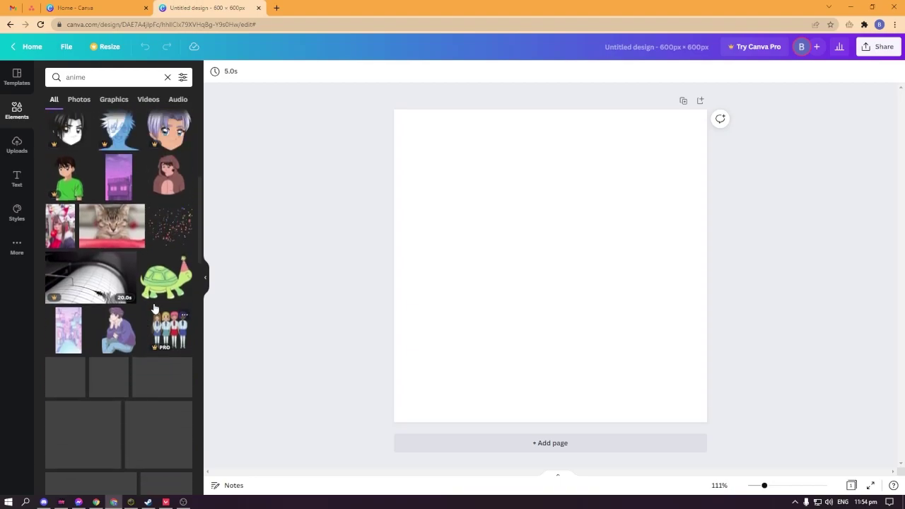
scroll(164, 310, "up", 4)
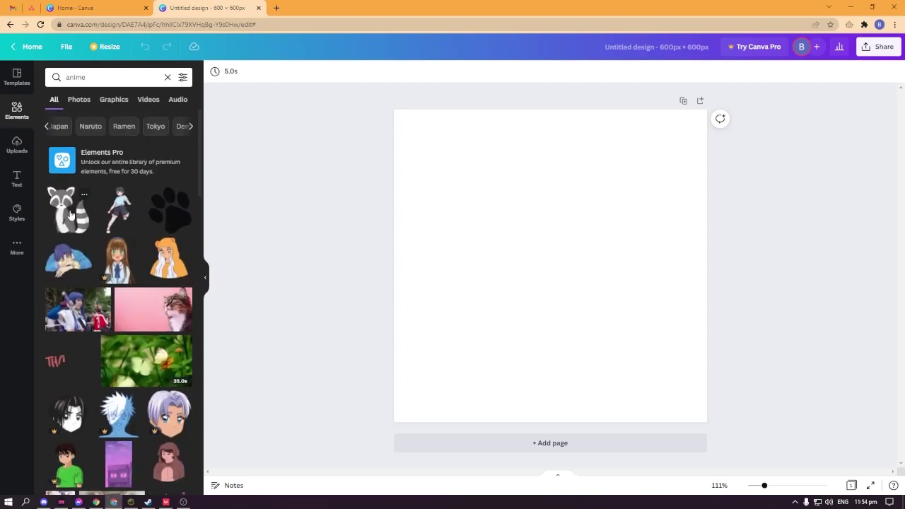
Step: Swap the mistaken anime boy for the grey raccoon, enlarged and centred on the page
left_click_drag(76, 212, 50, 205)
left_click(106, 211)
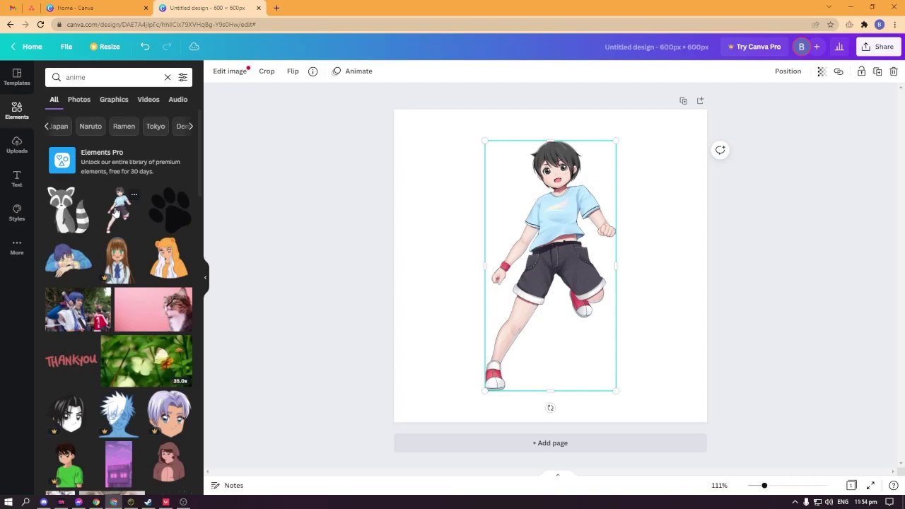
left_click_drag(579, 242, 579, 255)
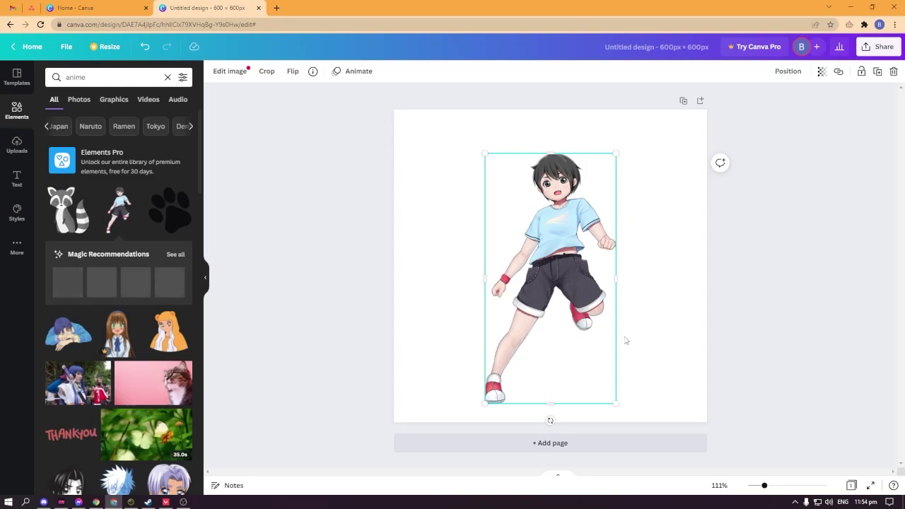
key("Delete")
left_click(60, 214)
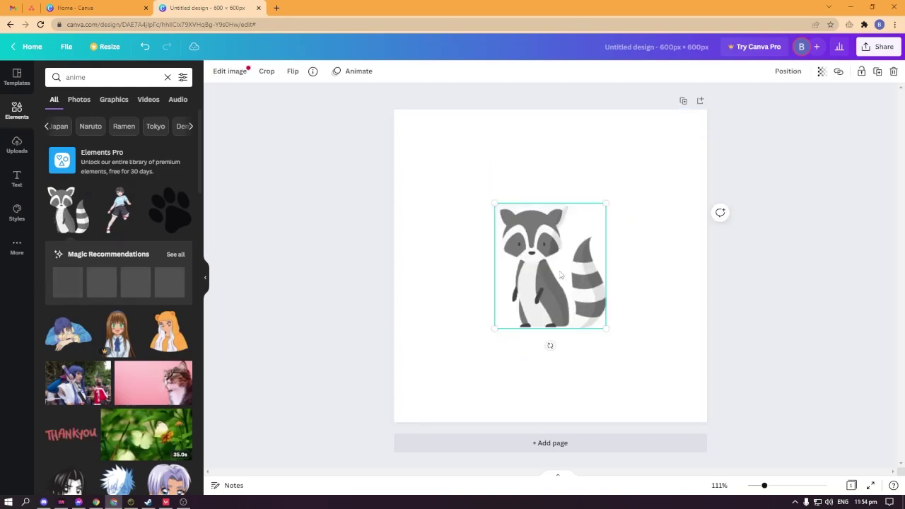
left_click_drag(560, 274, 570, 299)
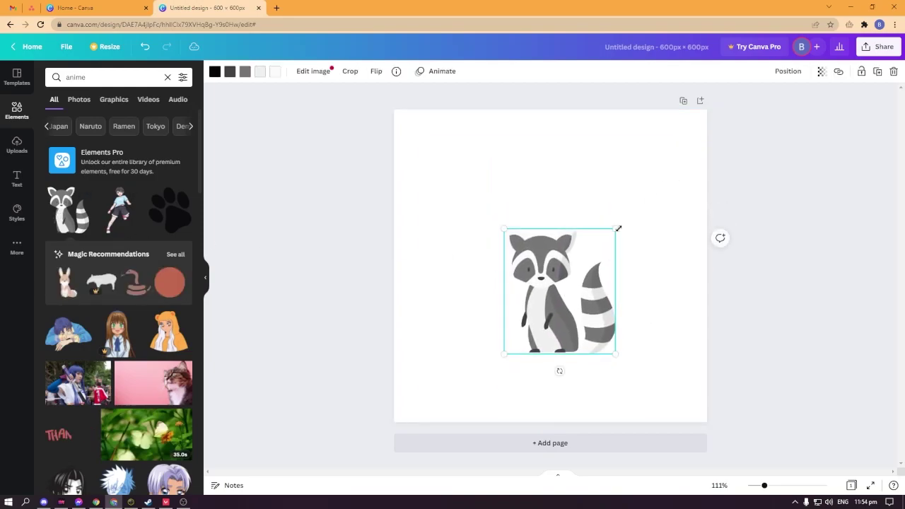
left_click_drag(617, 229, 654, 187)
mouse_move(532, 334)
left_mouse_down()
mouse_move(527, 355)
mouse_move(529, 322)
left_mouse_up()
Step: Search Elements for 'line', then try and remove a blue brush stroke
left_click(110, 78)
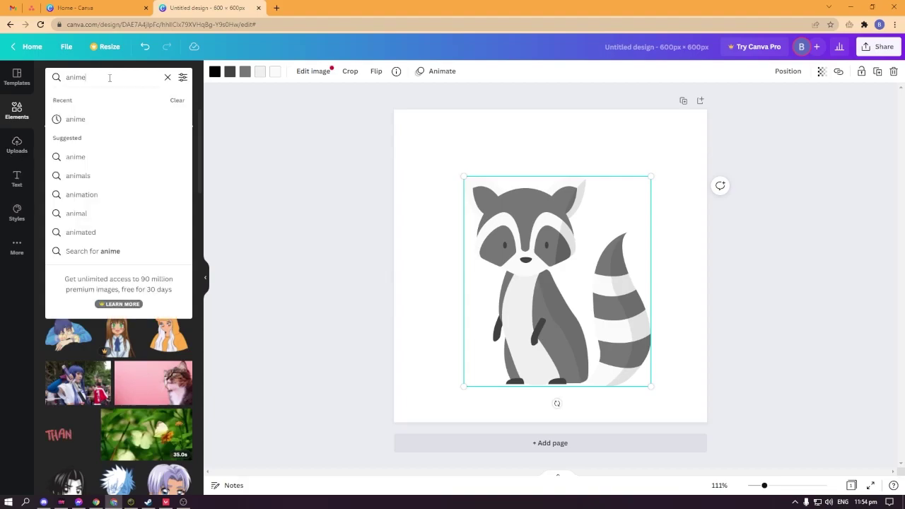
type("lines")
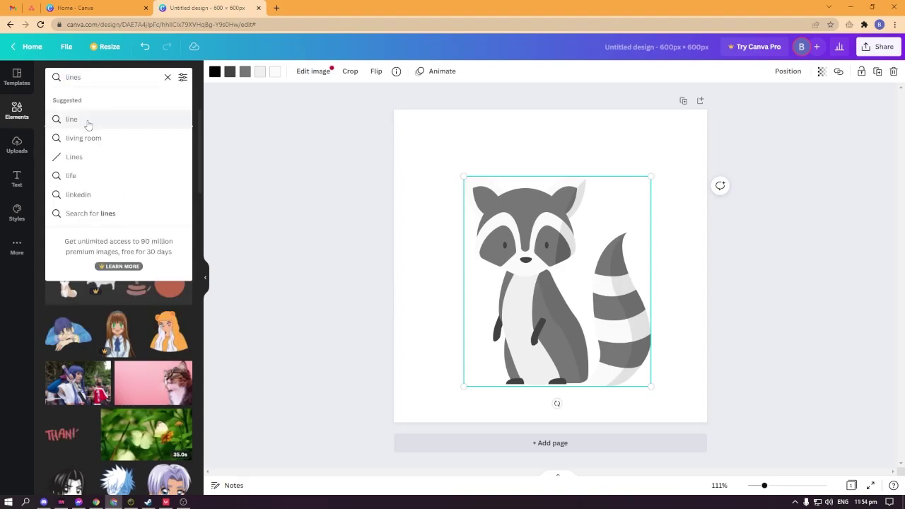
left_click(85, 121)
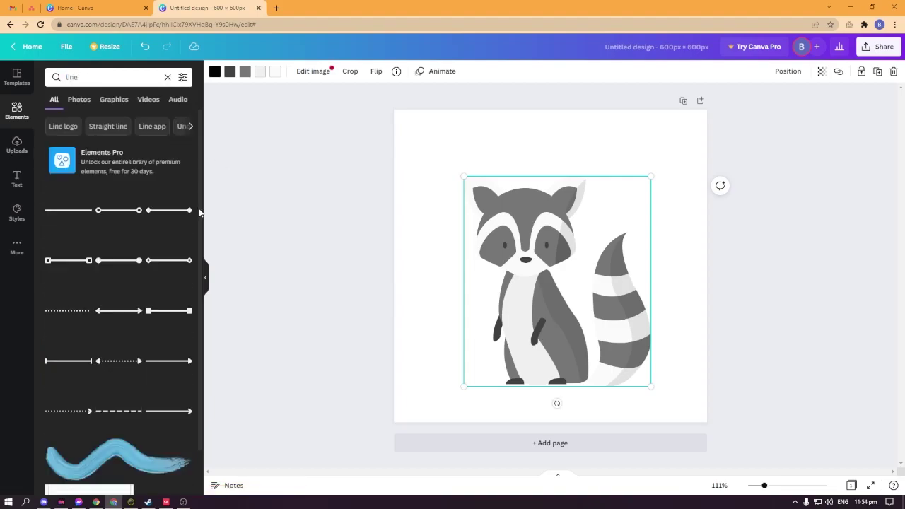
scroll(134, 332, "down", 3)
left_click(147, 279)
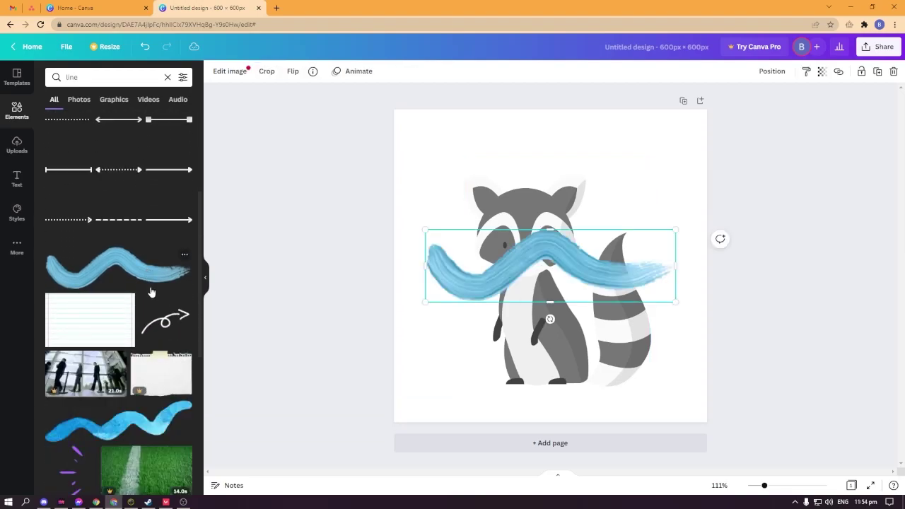
left_click_drag(562, 235, 564, 118)
key("Delete")
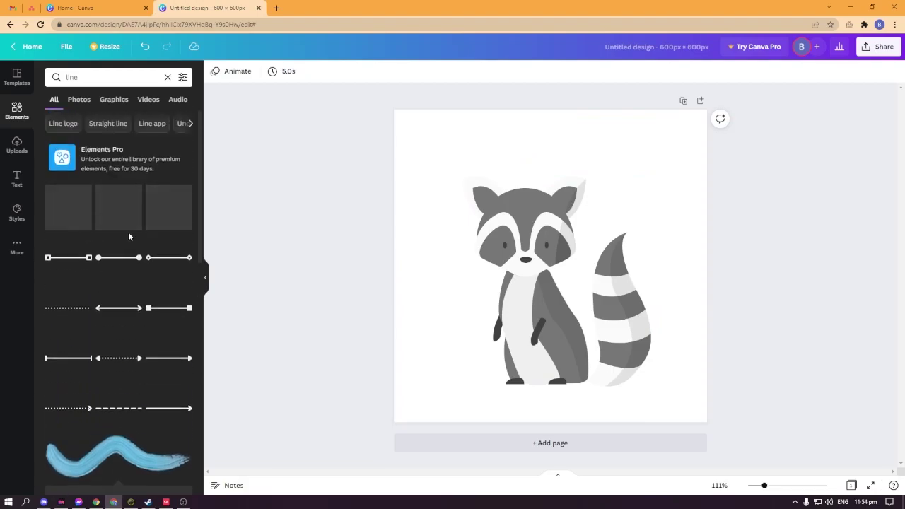
Step: Add the dash-burst accent, shrink it and place it beside the raccoon's head
scroll(129, 236, "down", 10)
scroll(134, 283, "up", 3)
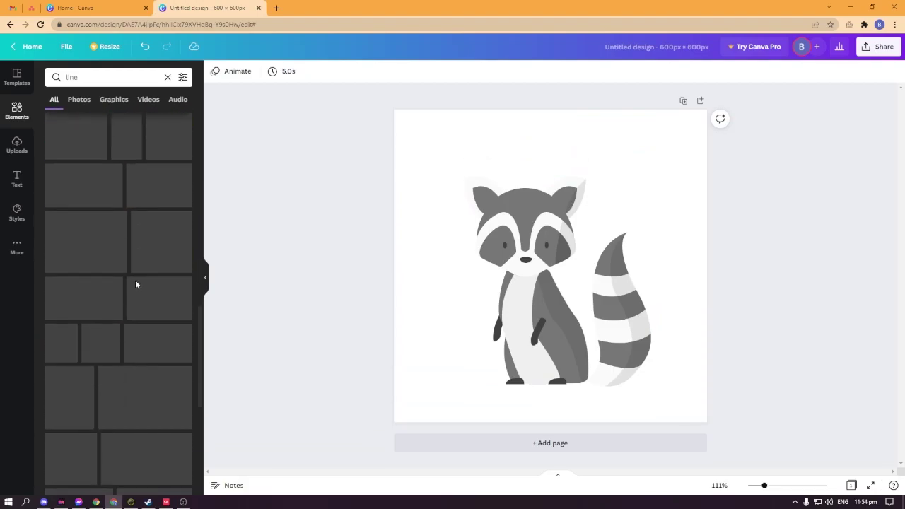
left_click(71, 309)
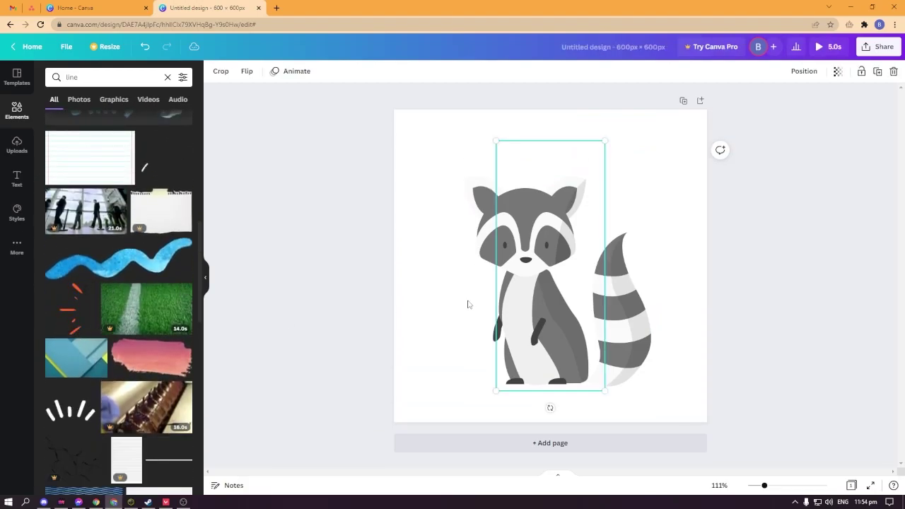
left_click_drag(532, 239, 444, 239)
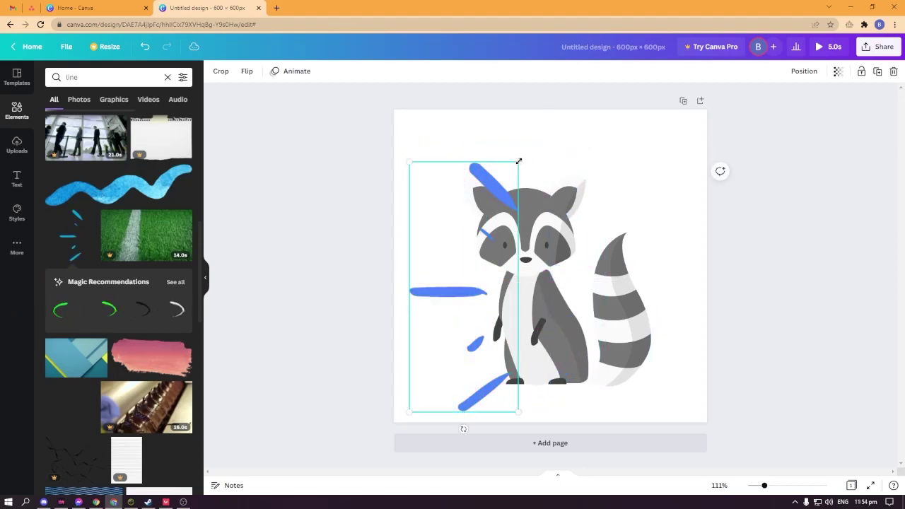
left_click_drag(517, 161, 486, 241)
left_click_drag(447, 286, 443, 242)
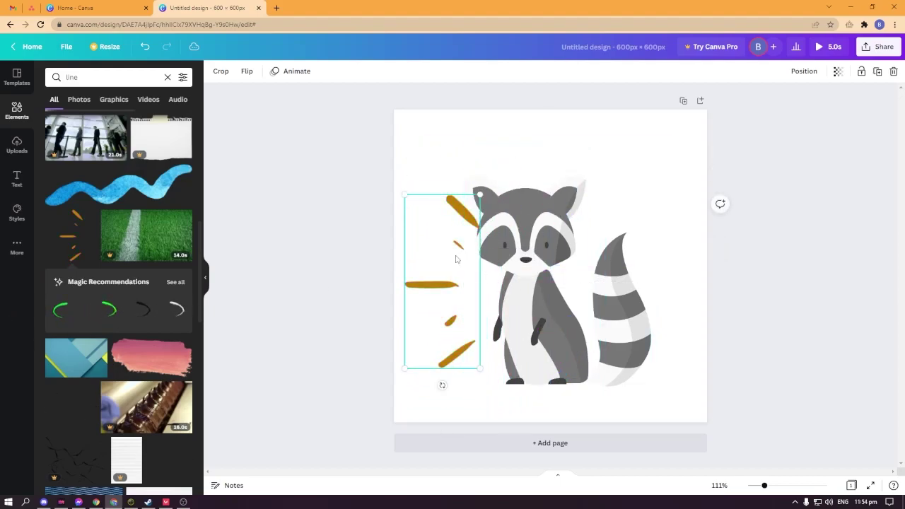
Step: Send the dash burst backward behind the raccoon and nudge it closer
right_click(453, 257)
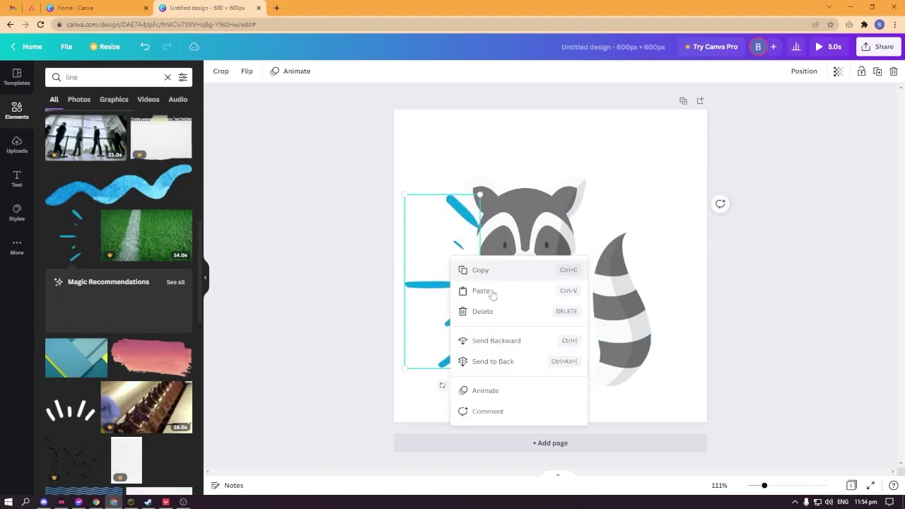
left_click(513, 341)
mouse_move(447, 285)
left_mouse_down()
mouse_move(517, 283)
mouse_move(445, 278)
mouse_move(455, 277)
left_mouse_up()
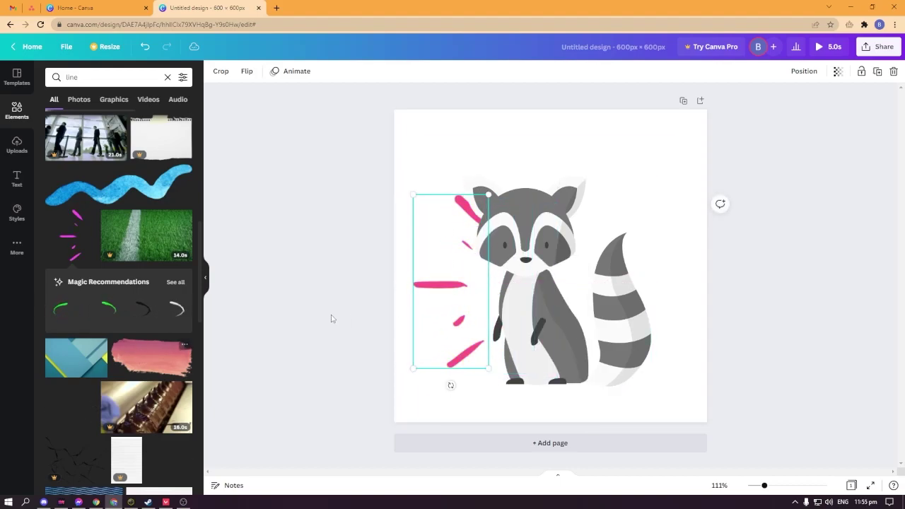
Step: Copy the dash burst and paste a duplicate onto the page, restoring the accidentally deleted raccoon
right_click(444, 297)
left_click(486, 311)
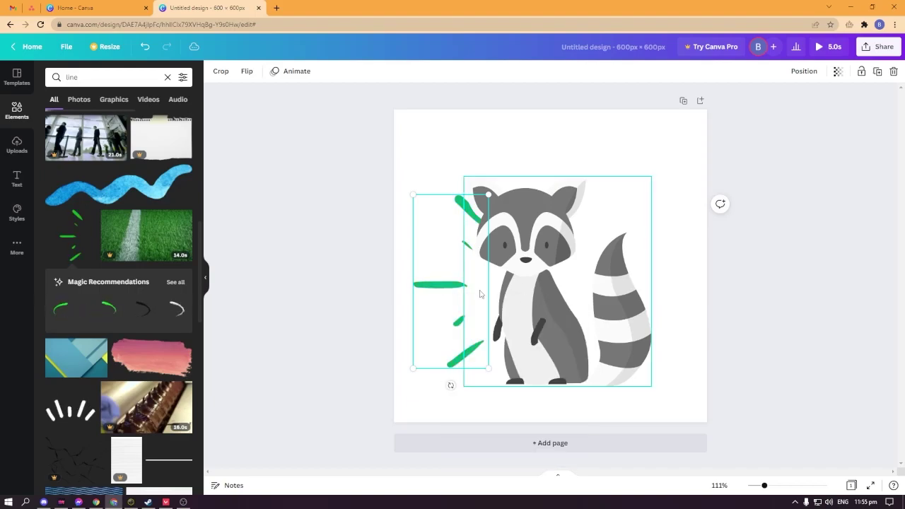
right_click(632, 261)
left_click(663, 293)
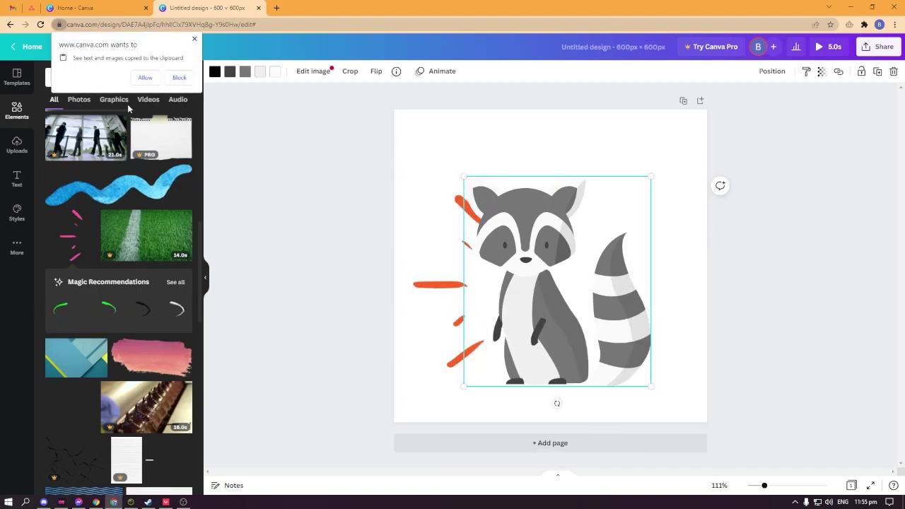
left_click(194, 39)
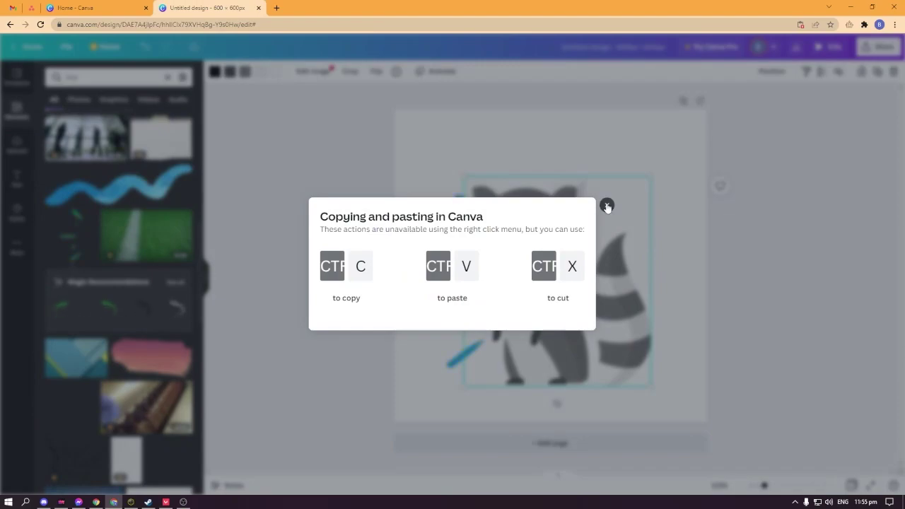
left_click(607, 206)
key("ctrl+v")
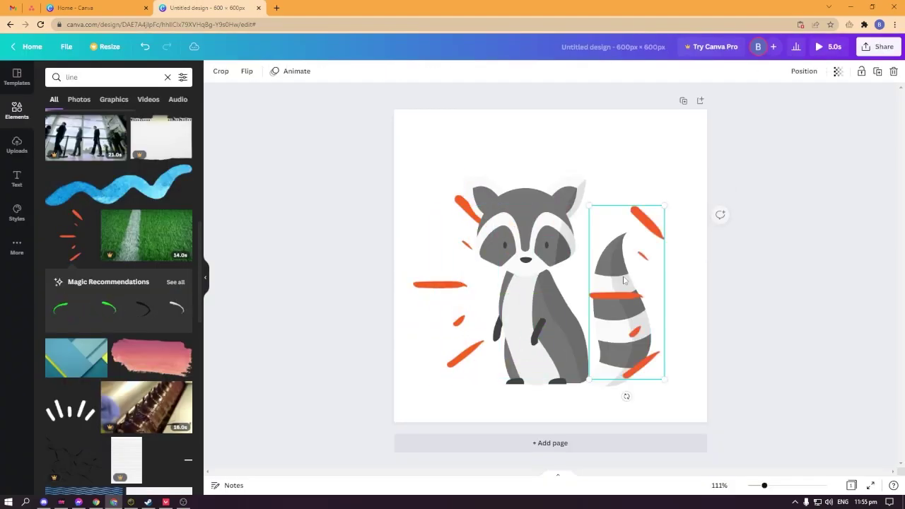
right_click(623, 279)
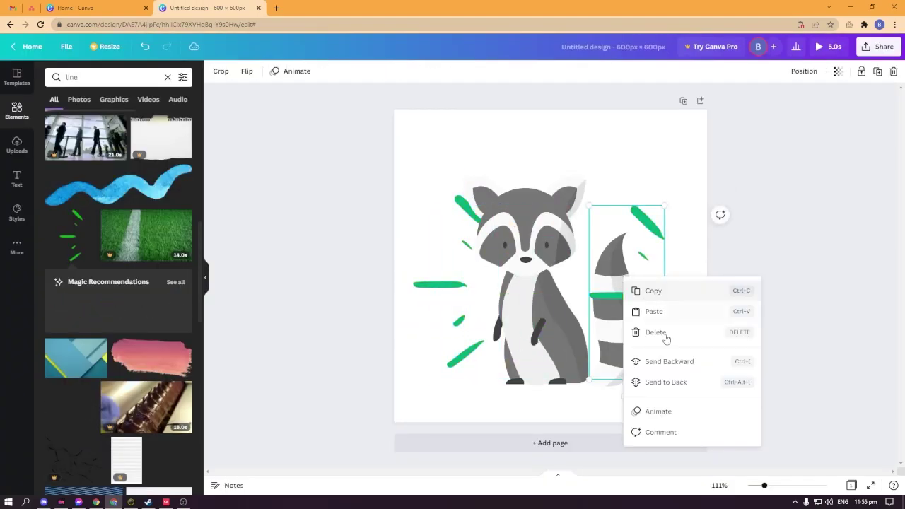
left_click(590, 200)
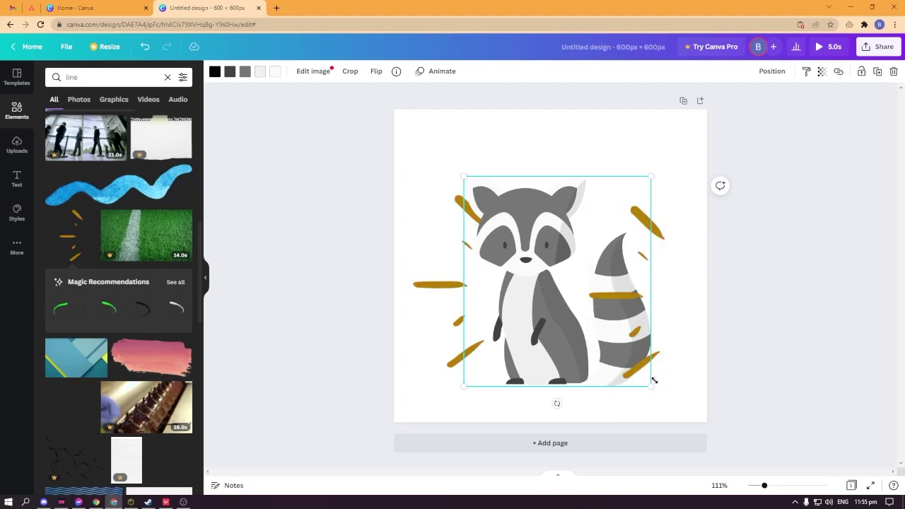
key("Delete")
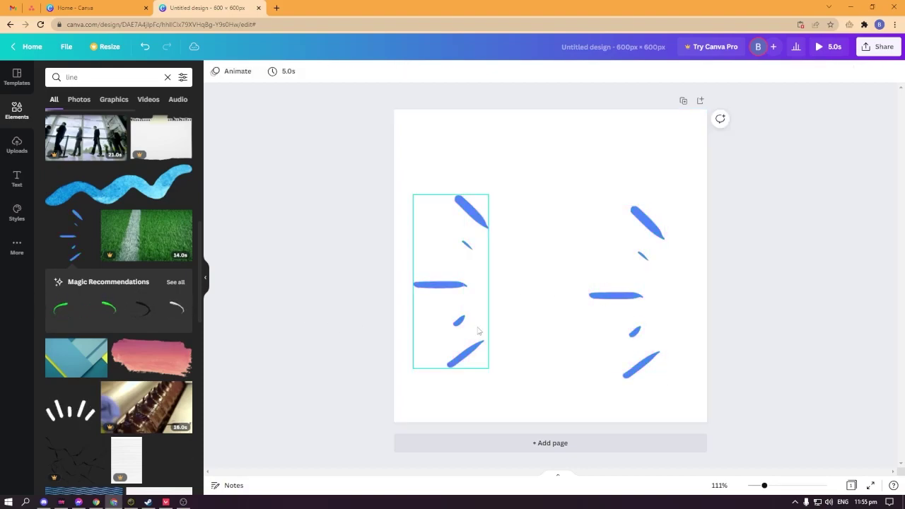
key("ctrl+z")
Step: Rotate the copy 180° beside the tail and shift the raccoon slightly right between the bursts
left_click(658, 285)
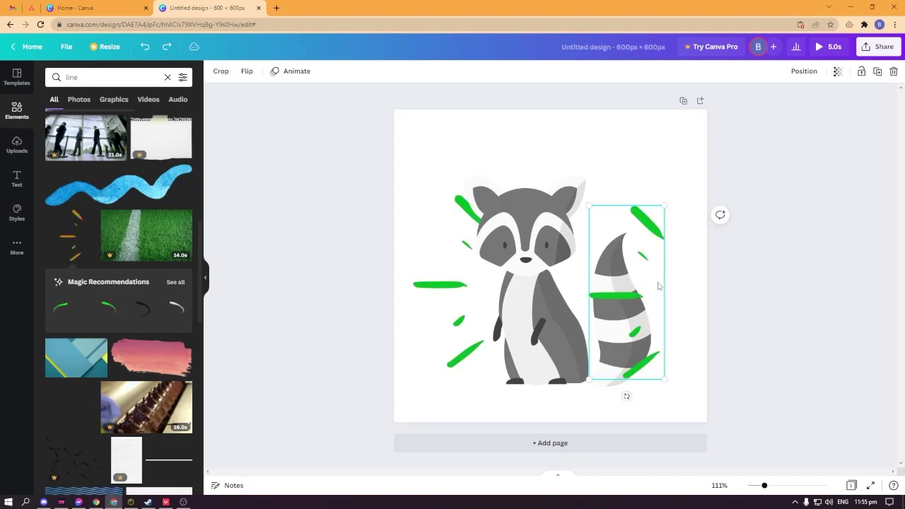
right_click(606, 286)
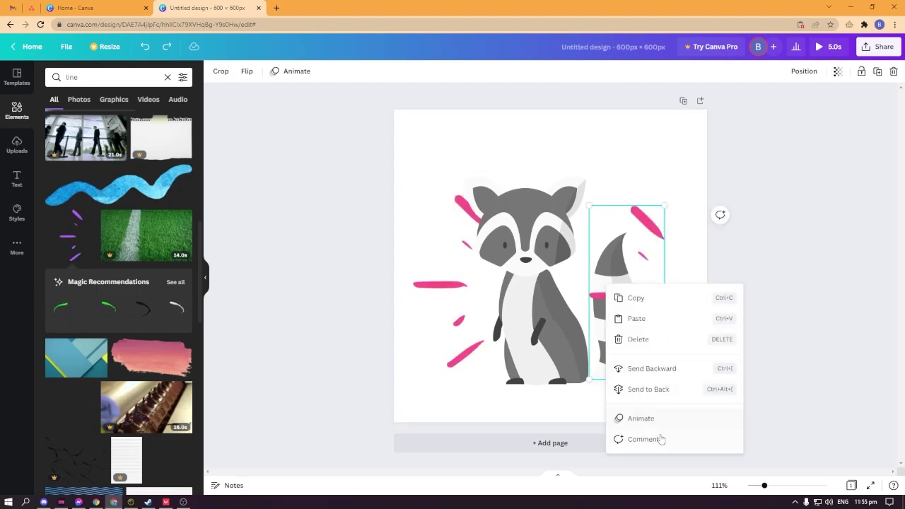
left_click(641, 417)
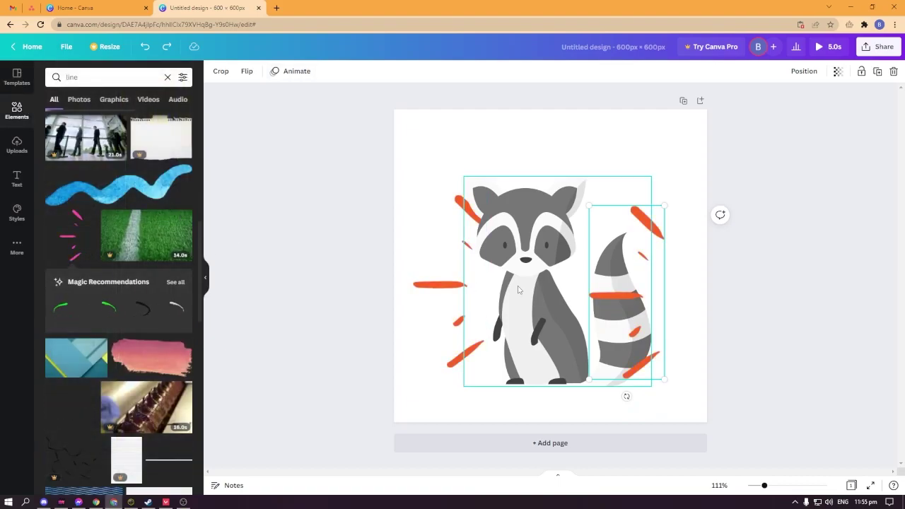
mouse_move(627, 397)
left_mouse_down()
mouse_move(679, 382)
mouse_move(639, 157)
mouse_move(623, 177)
left_mouse_up()
right_click(626, 266)
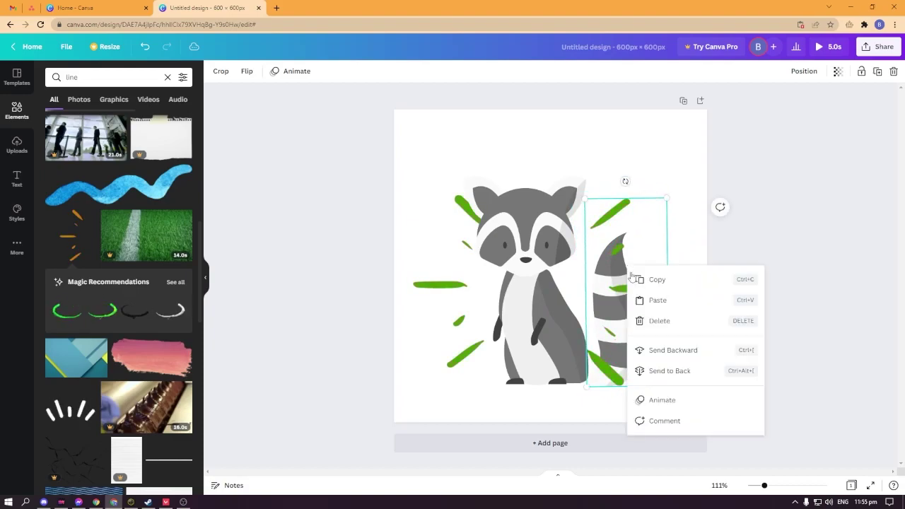
left_click(676, 379)
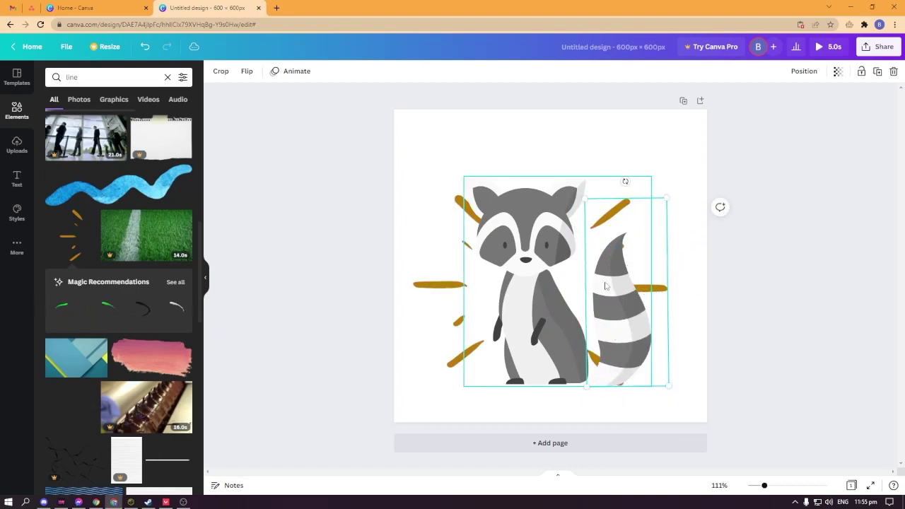
left_click_drag(599, 208, 602, 208)
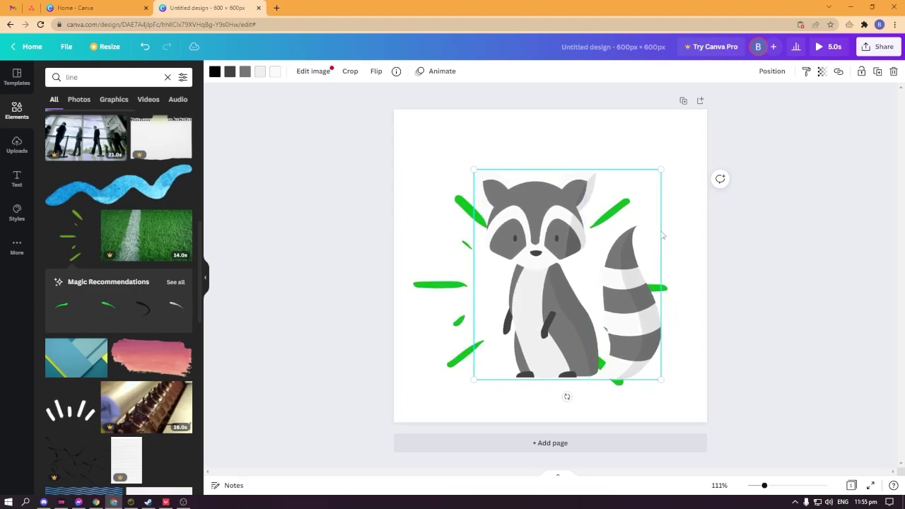
left_click(798, 295)
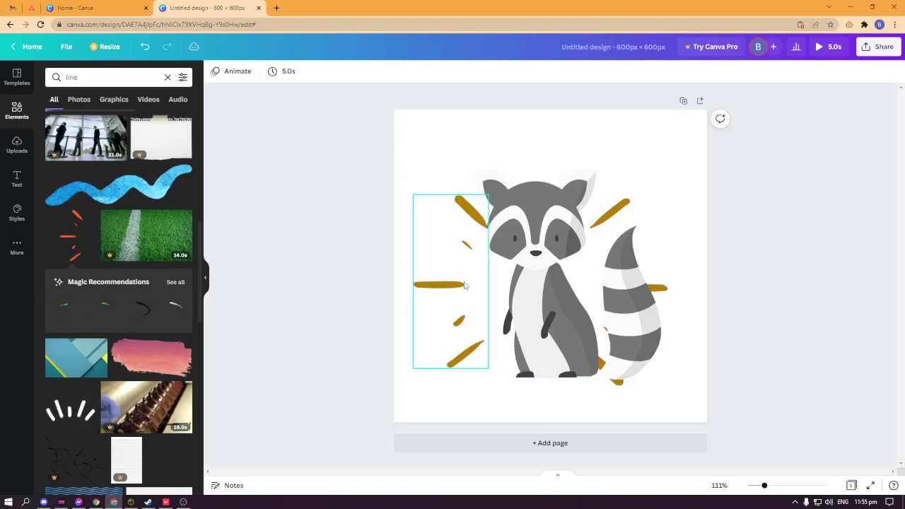
Step: Fill the page background with the light cyan default colour
left_click(444, 135)
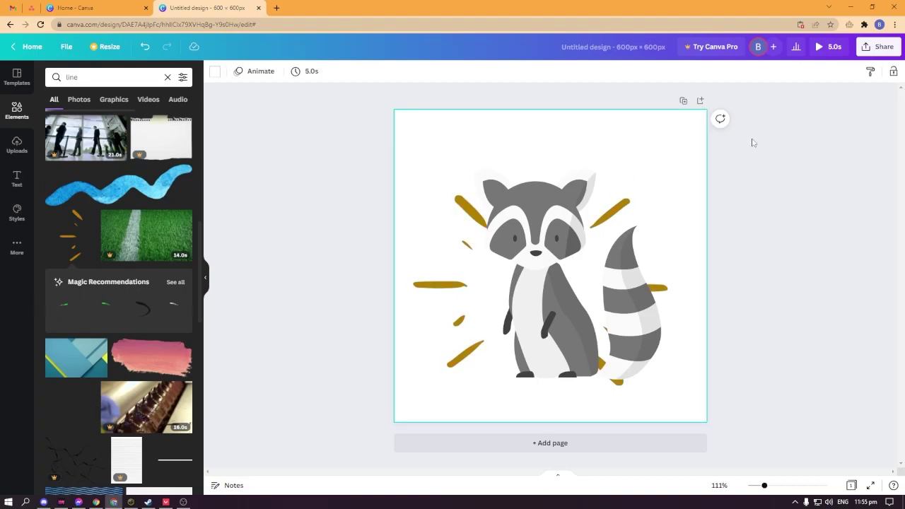
left_click(213, 72)
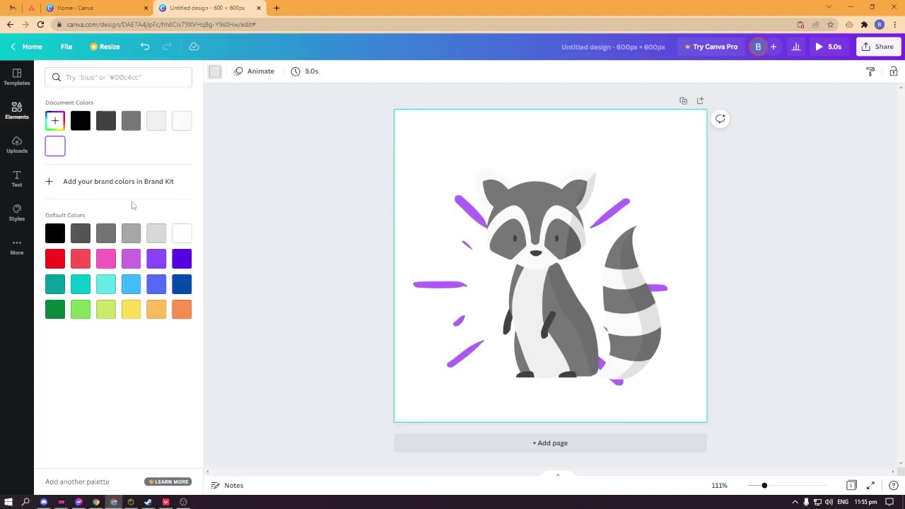
left_click(106, 284)
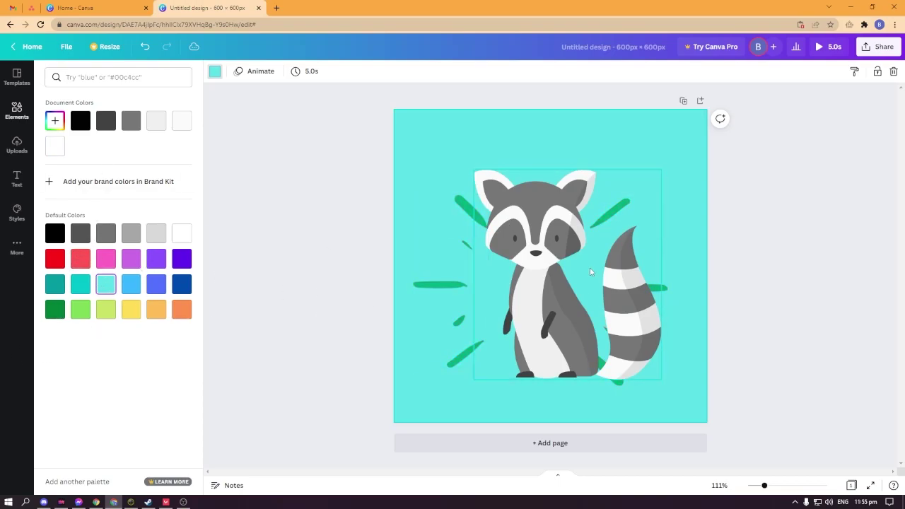
Step: Duplicate the page and make Page 2's background yellow-green
left_click(683, 102)
left_click(454, 287)
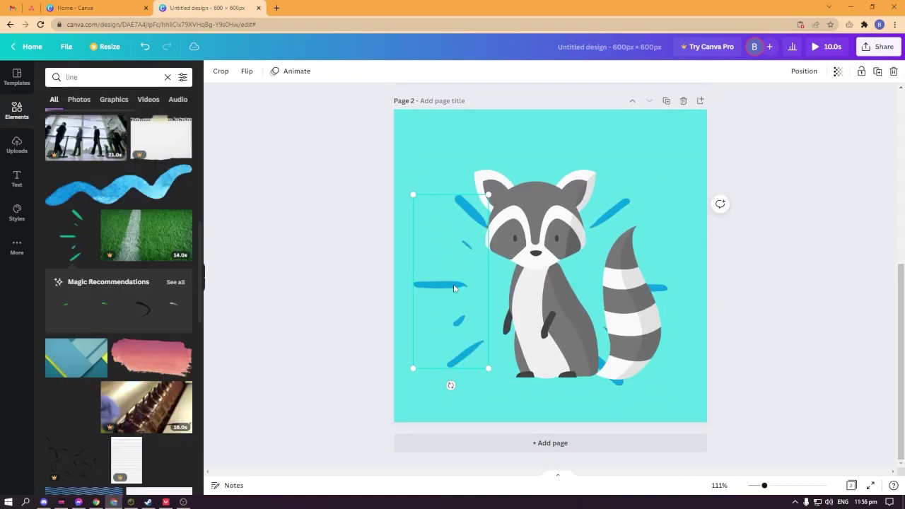
left_click(618, 142)
left_click(214, 71)
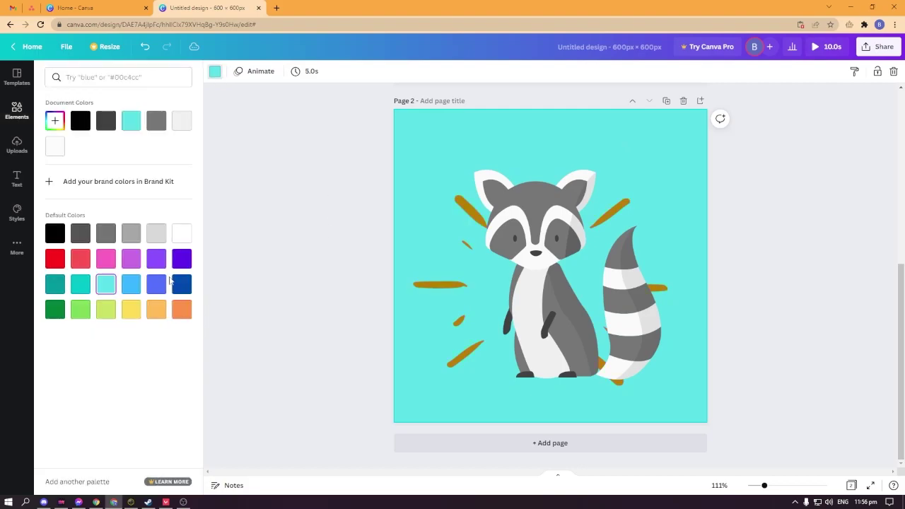
left_click(105, 311)
Step: Delete the left stroke accents and send the raccoon to the back behind the remaining strokes
left_click(462, 275)
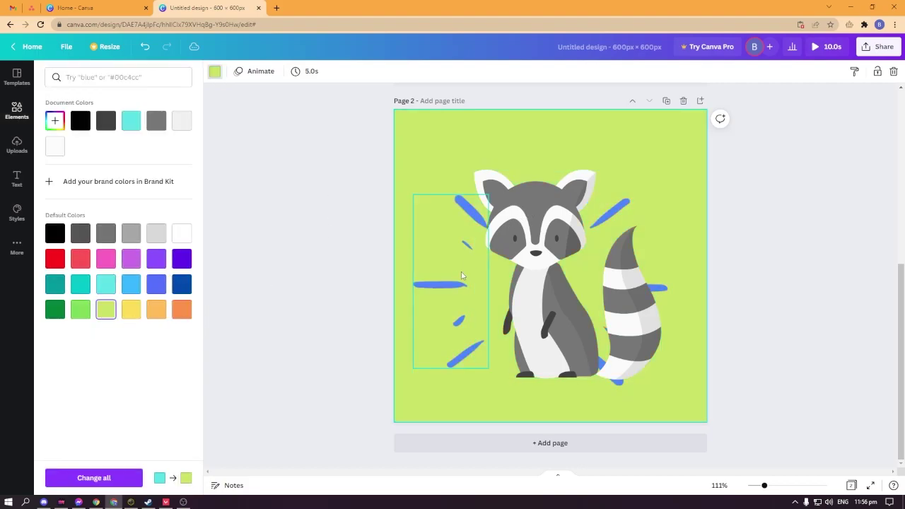
left_click(443, 286)
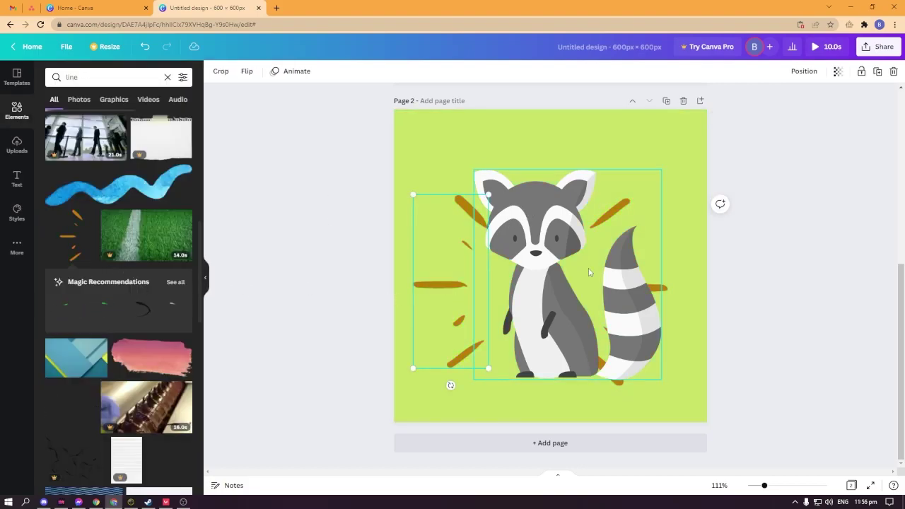
key("Delete")
left_click(599, 243)
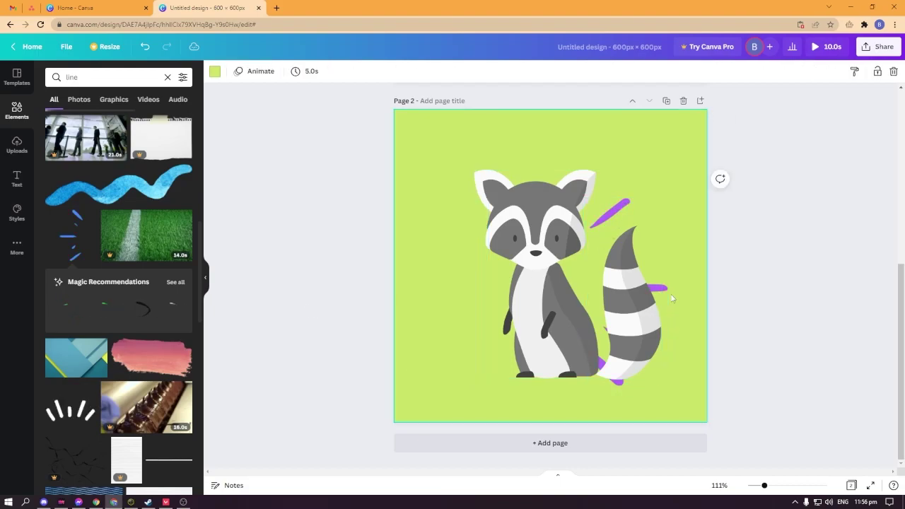
right_click(592, 331)
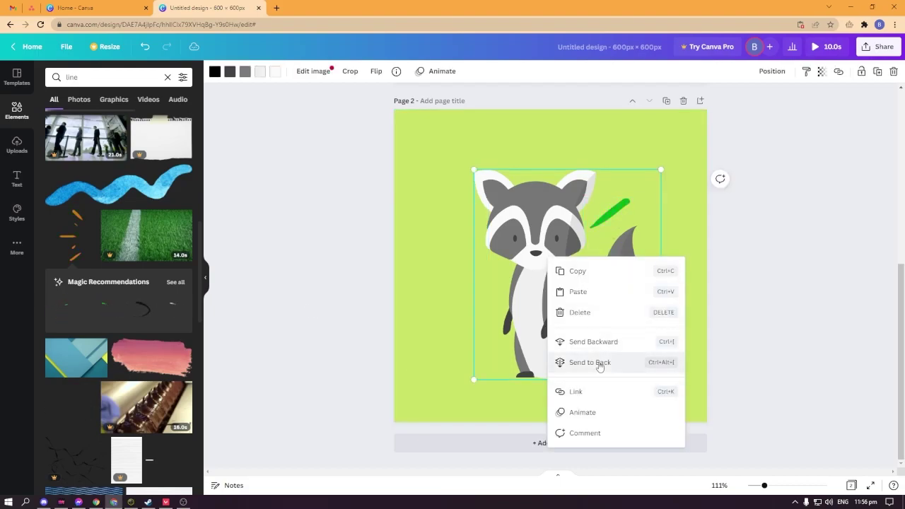
left_click(601, 362)
left_click(636, 283)
left_click(272, 408)
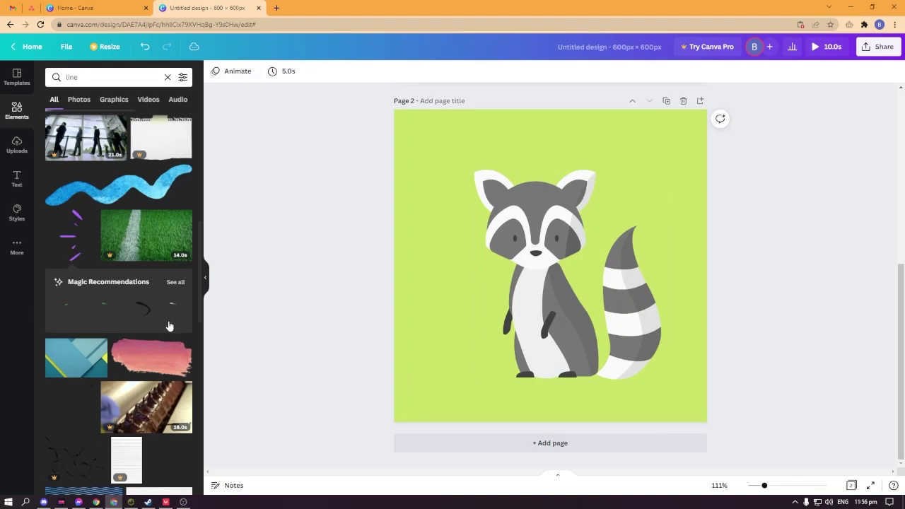
Step: Add a recommended line graphic low on the page and make the background orange
scroll(137, 348, "up", 3)
scroll(141, 347, "down", 5)
scroll(143, 346, "up", 2)
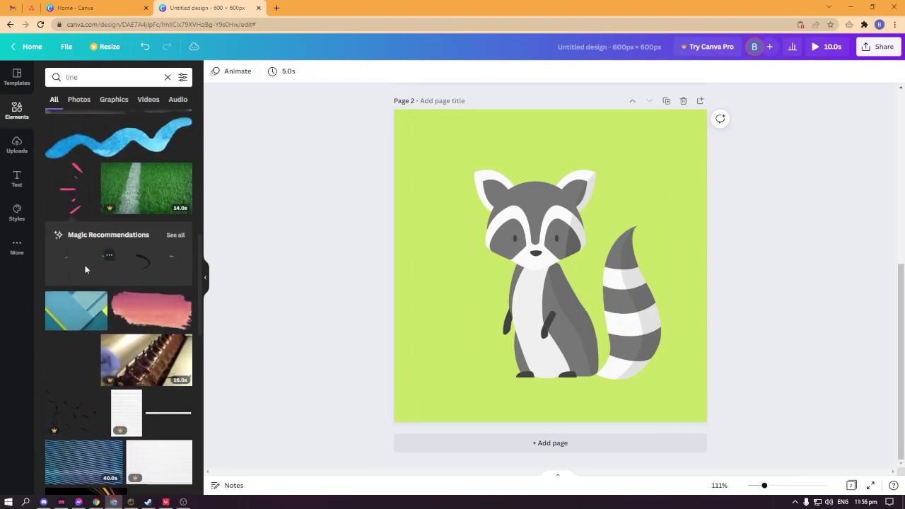
left_click(79, 267)
left_click_drag(559, 295, 558, 382)
right_click(581, 382)
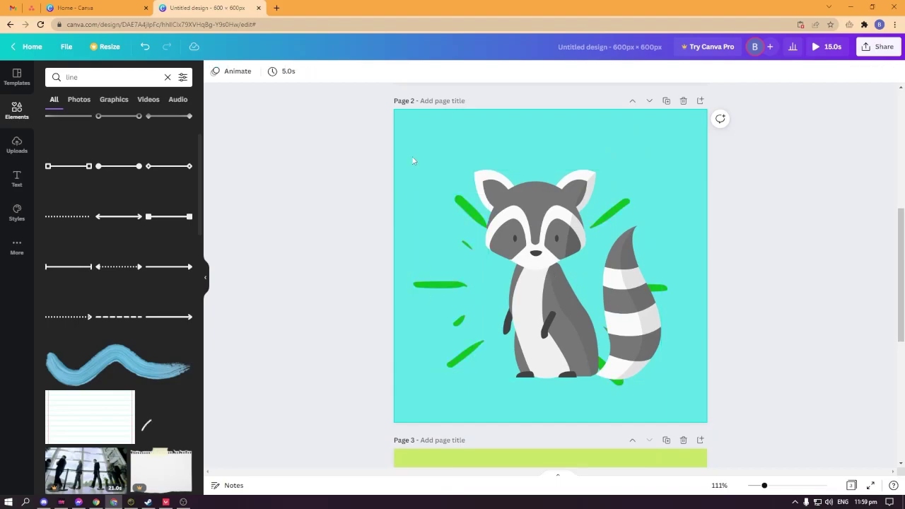
left_click(214, 71)
left_click(183, 309)
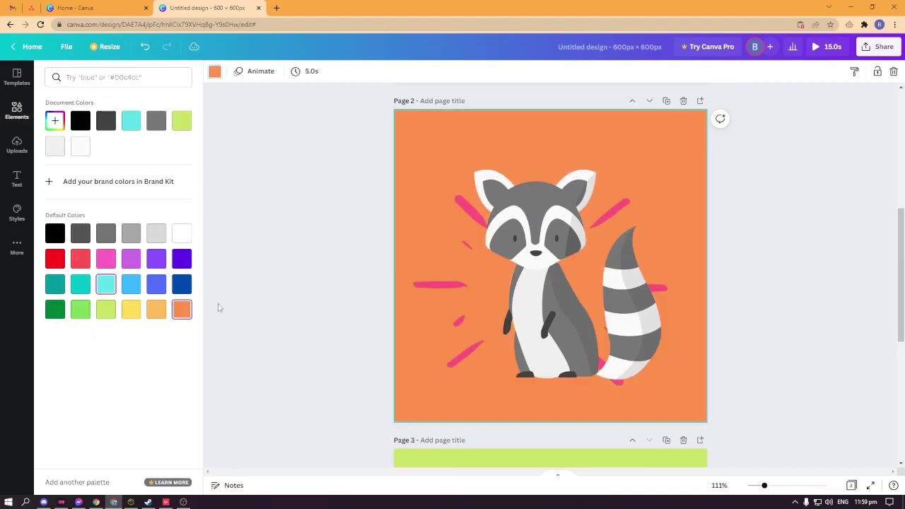
Step: Delete the line accents and send the raccoon backward, leaving only the raccoon
left_click(801, 259)
left_click(422, 286)
key("Delete")
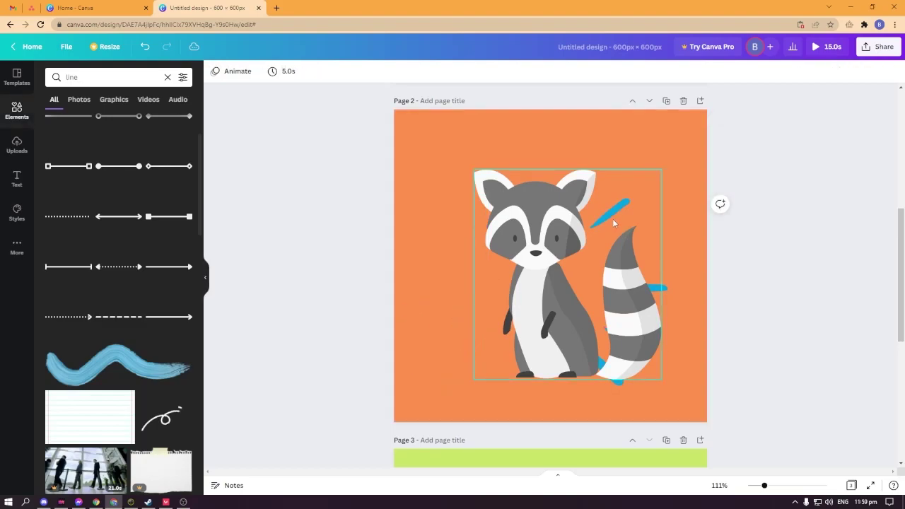
right_click(571, 247)
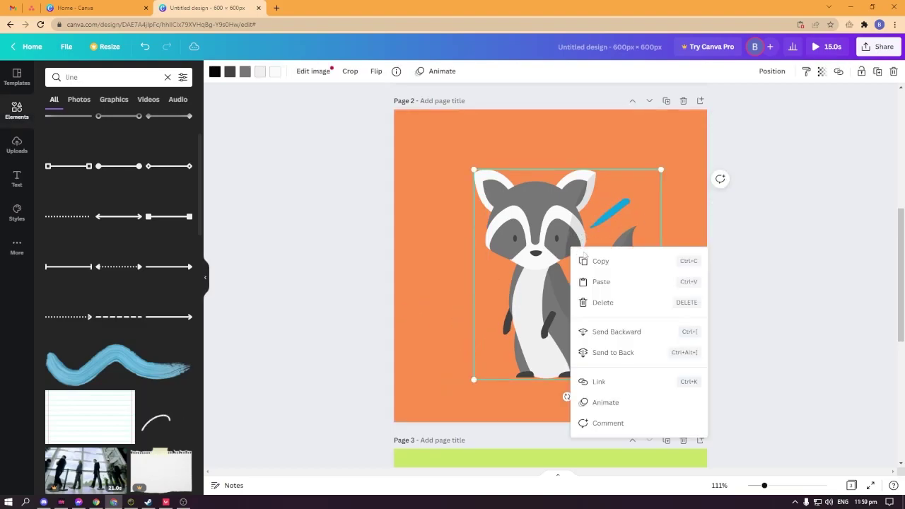
left_click(616, 331)
key("Delete")
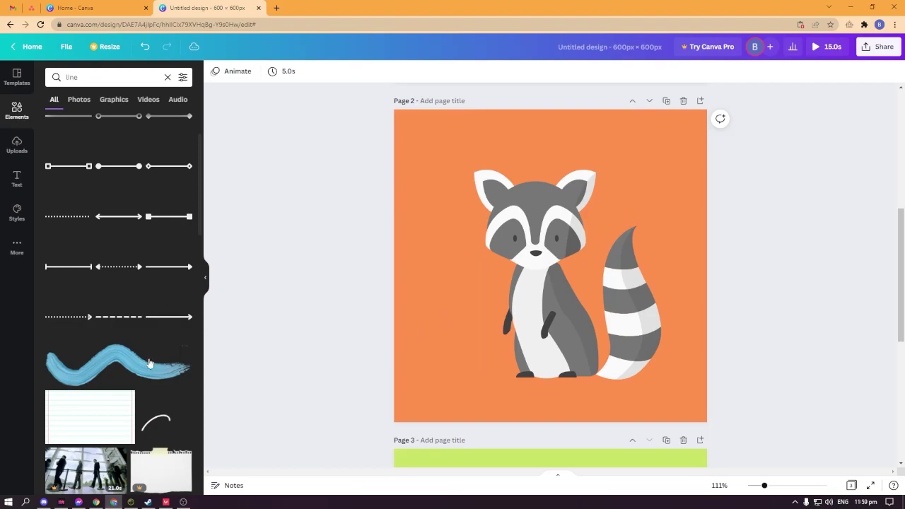
scroll(149, 363, "down", 2)
scroll(155, 376, "up", 5)
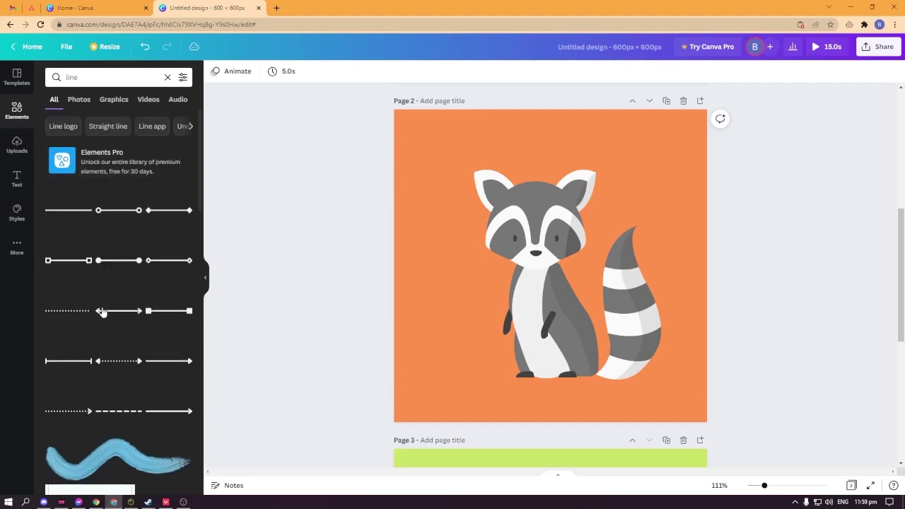
Step: Try the Line app and Line logo chips, then search 'line' again and scroll to the heart divider
left_click(149, 127)
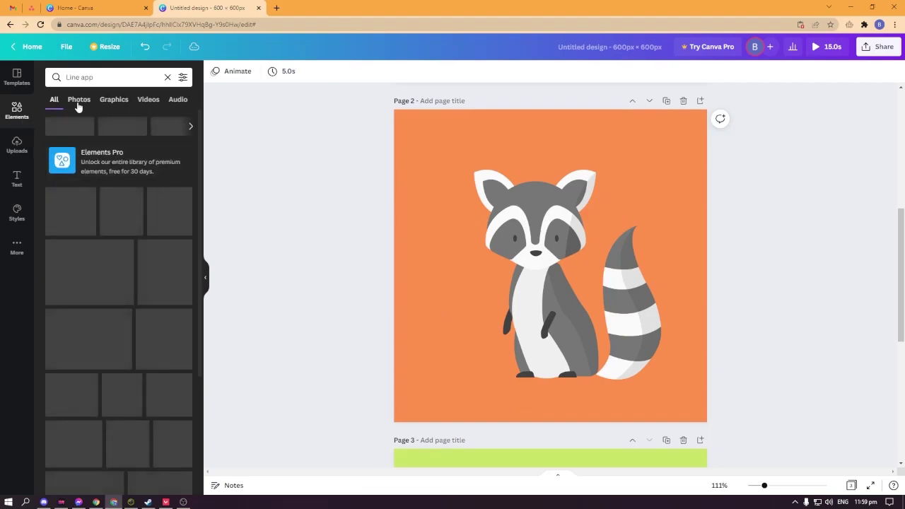
left_click(77, 103)
left_click(55, 100)
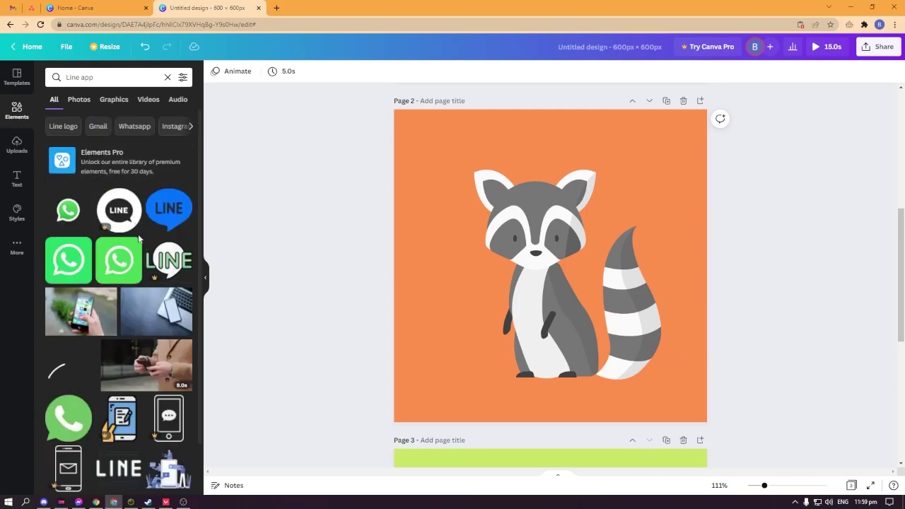
left_click(64, 127)
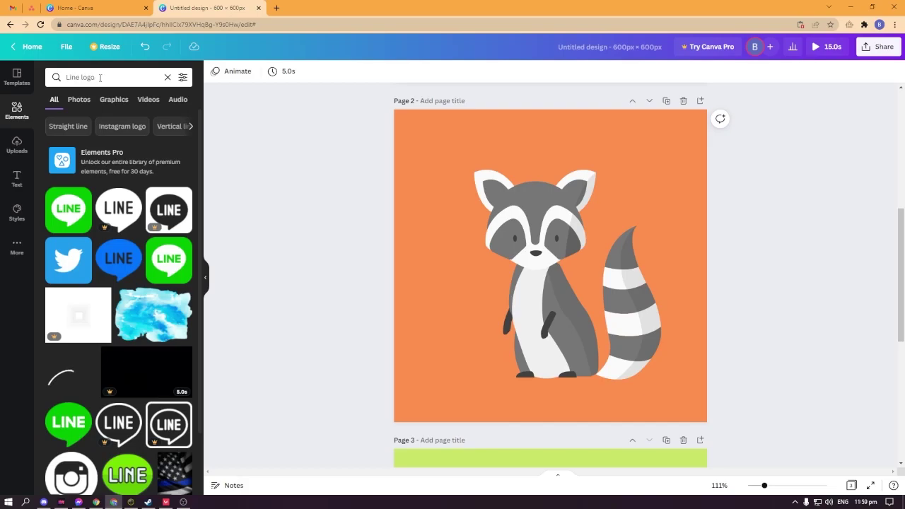
left_click_drag(100, 78, 48, 70)
type("line")
key("Return")
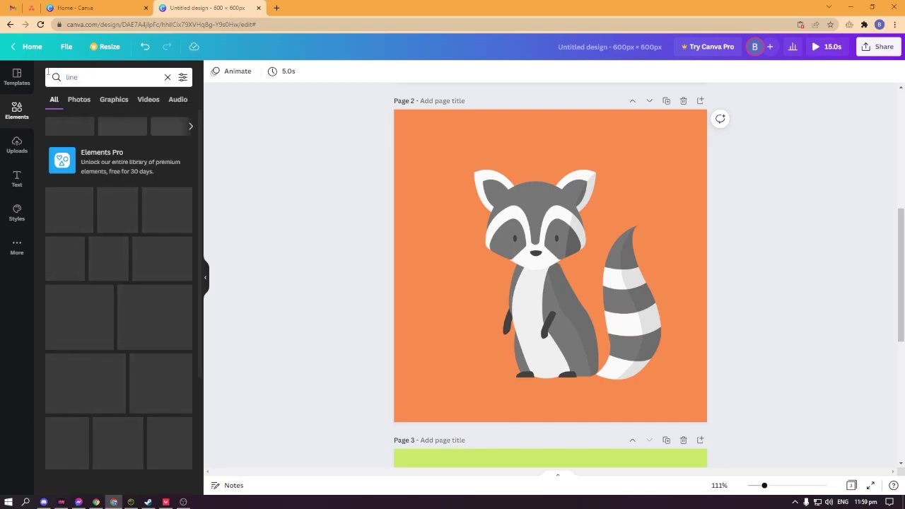
scroll(121, 251, "down", 10)
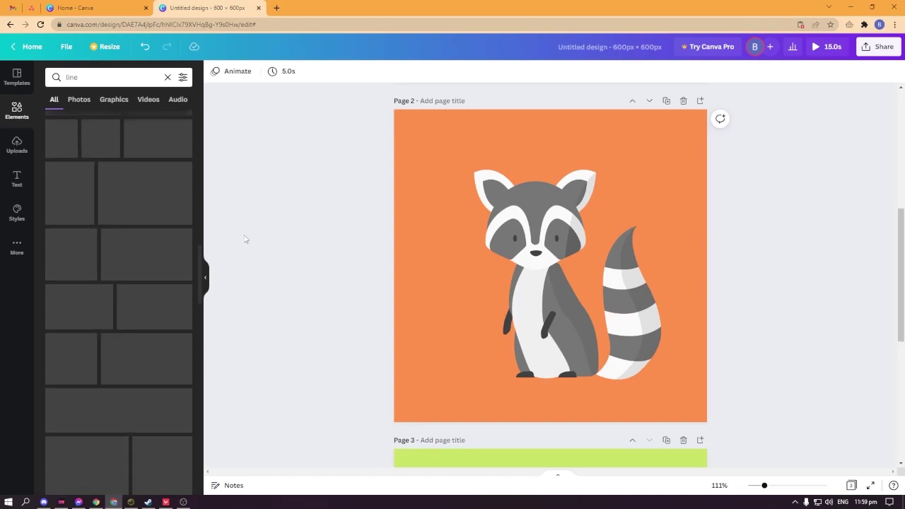
key("alt+Tab")
scroll(156, 265, "up", 2)
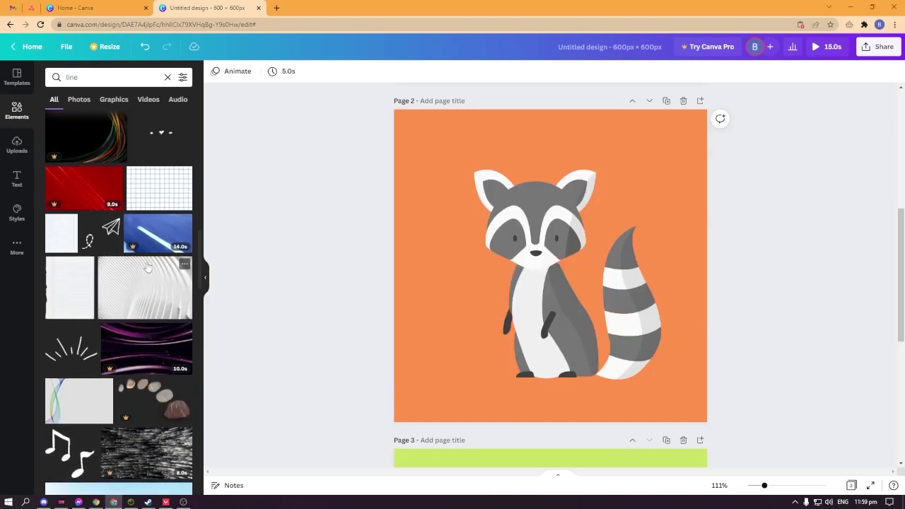
scroll(153, 280, "up", 3)
Step: Add the white heart-and-lines divider above the raccoon's head on orange Page 2
left_click(162, 269)
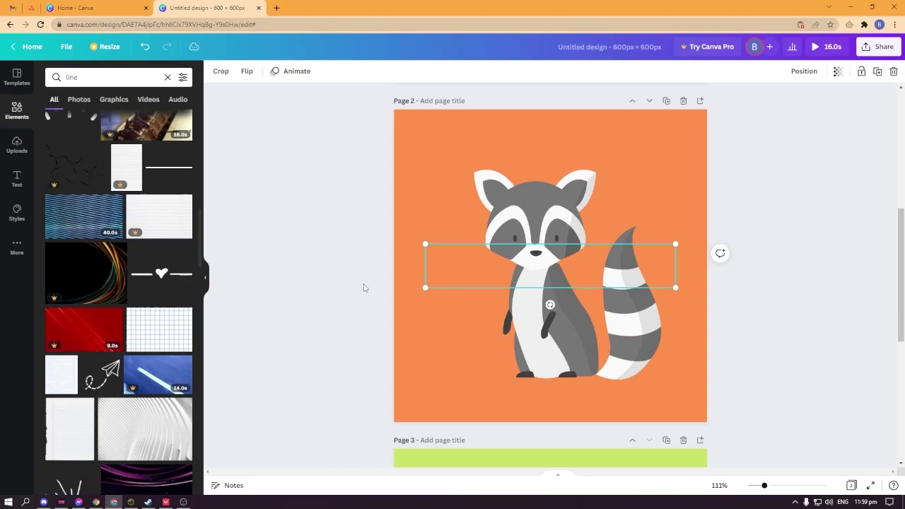
left_click_drag(571, 265, 565, 149)
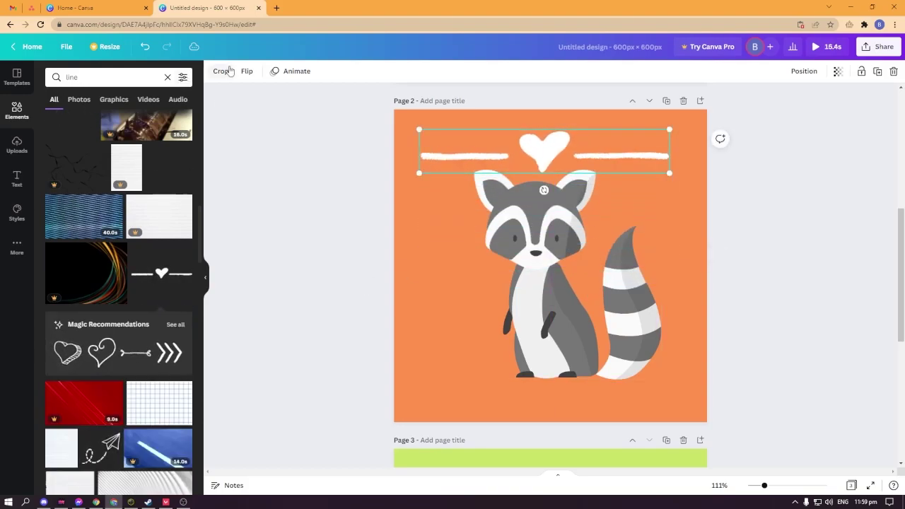
left_click(477, 269)
left_click(545, 151)
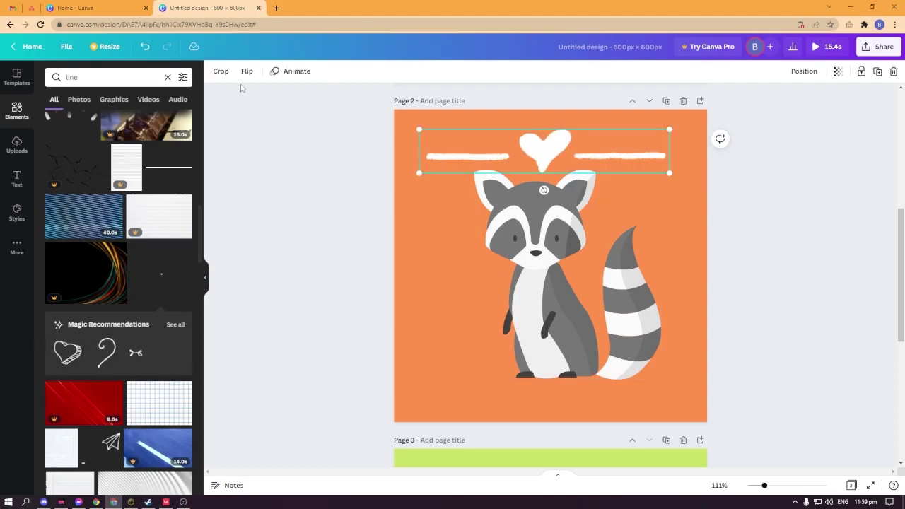
scroll(678, 396, "up", 2)
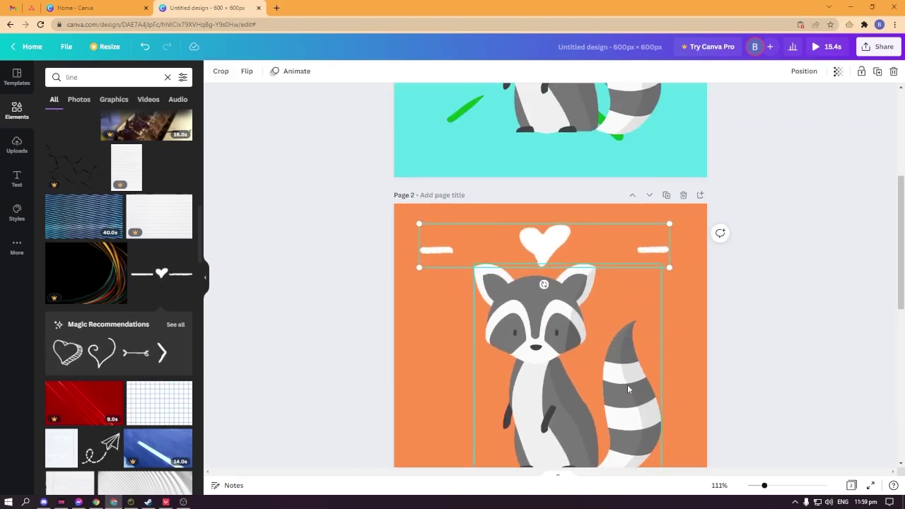
scroll(627, 384, "down", 6)
scroll(615, 388, "up", 6)
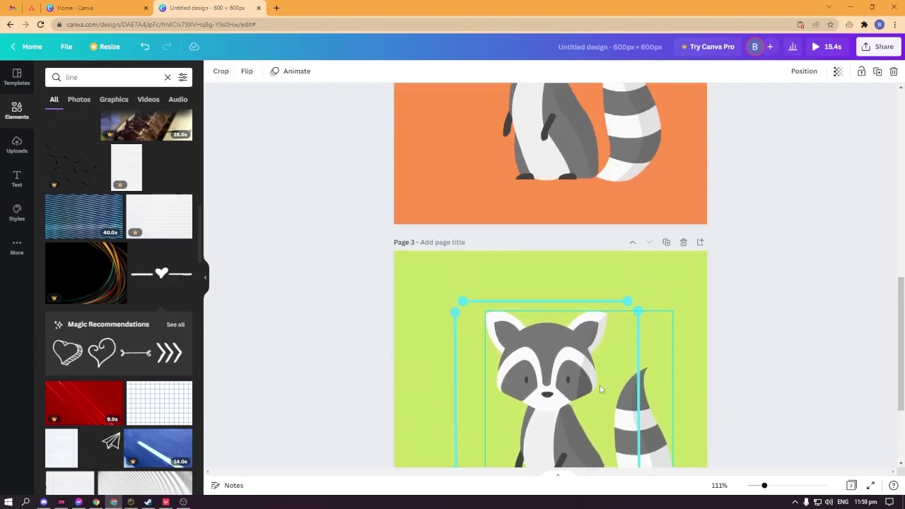
scroll(608, 389, "down", 6)
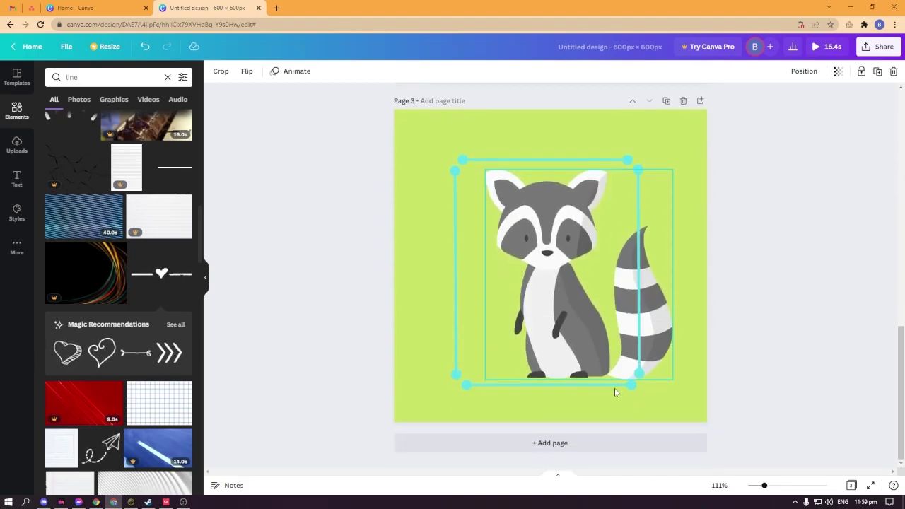
scroll(620, 387, "up", 6)
scroll(503, 371, "down", 5)
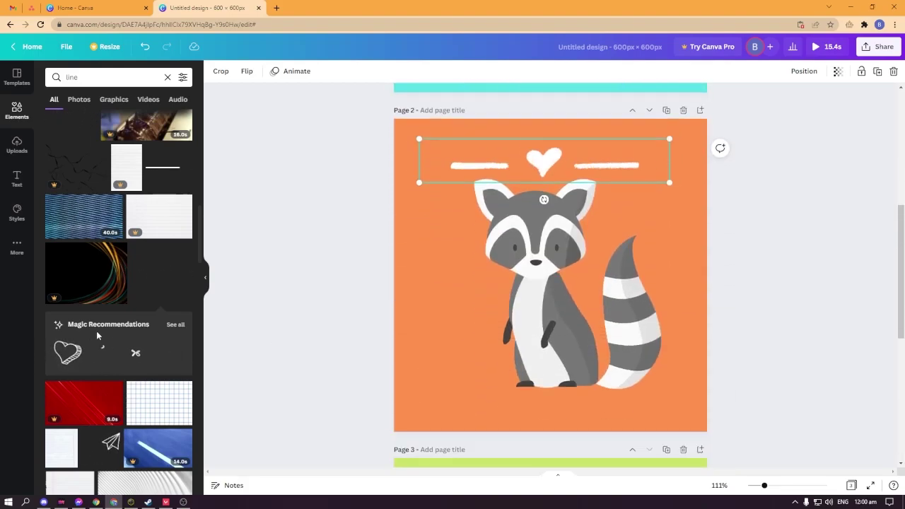
scroll(97, 333, "down", 3)
Step: Close the Try Canva Pro popup and check the heart-and-lines accent above page 2's raccoon
scroll(163, 332, "down", 2)
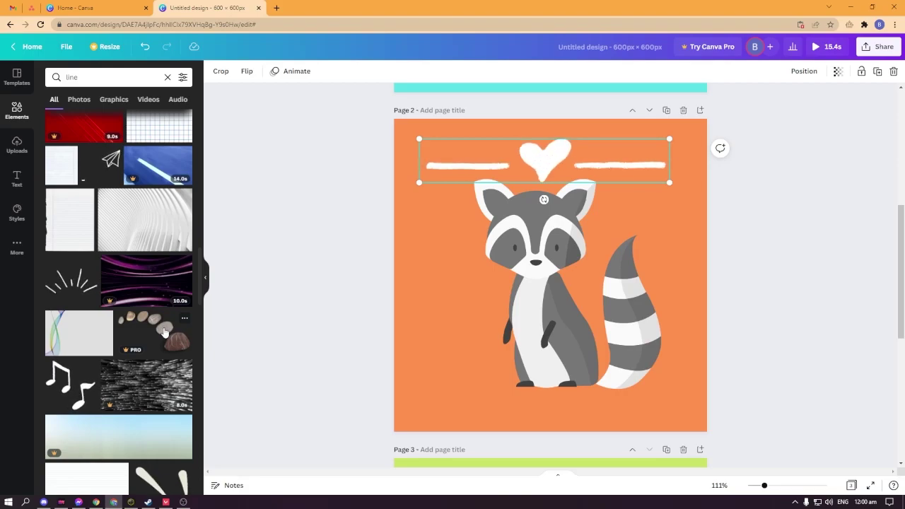
scroll(164, 354, "down", 6)
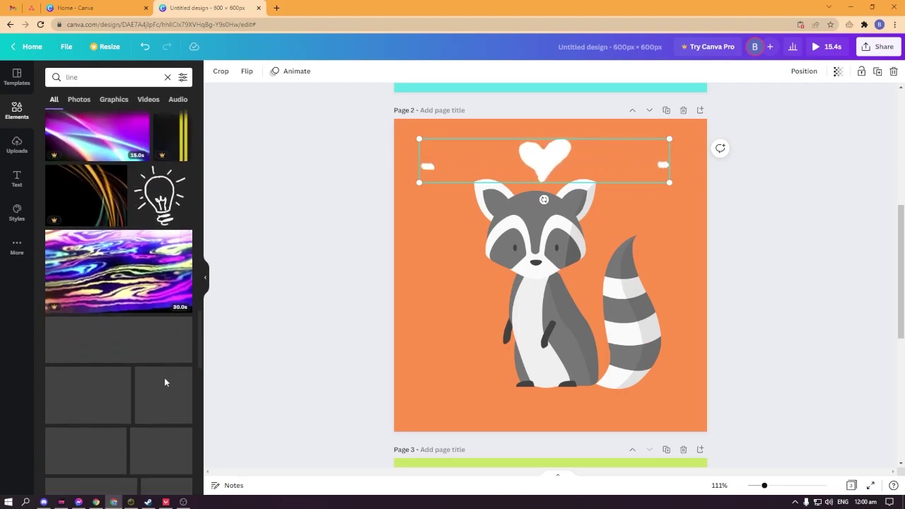
scroll(164, 353, "up", 2)
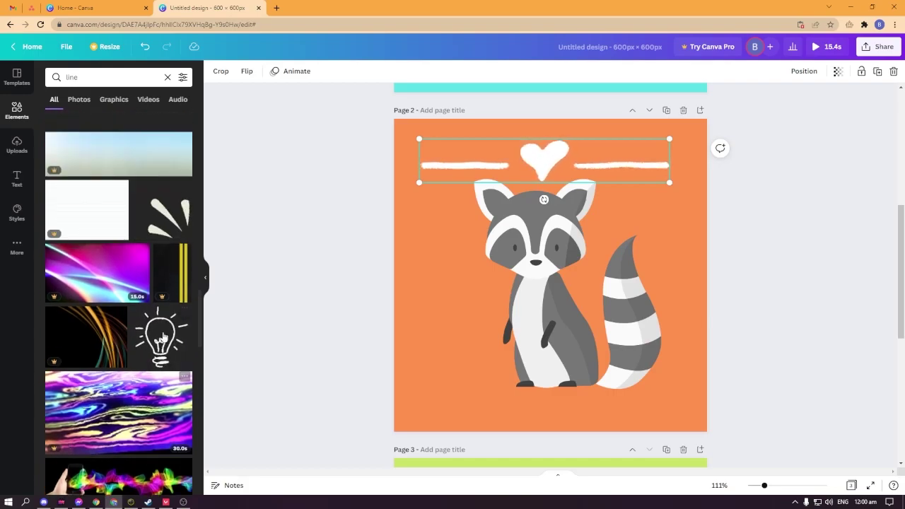
scroll(162, 336, "up", 4)
scroll(154, 377, "down", 3)
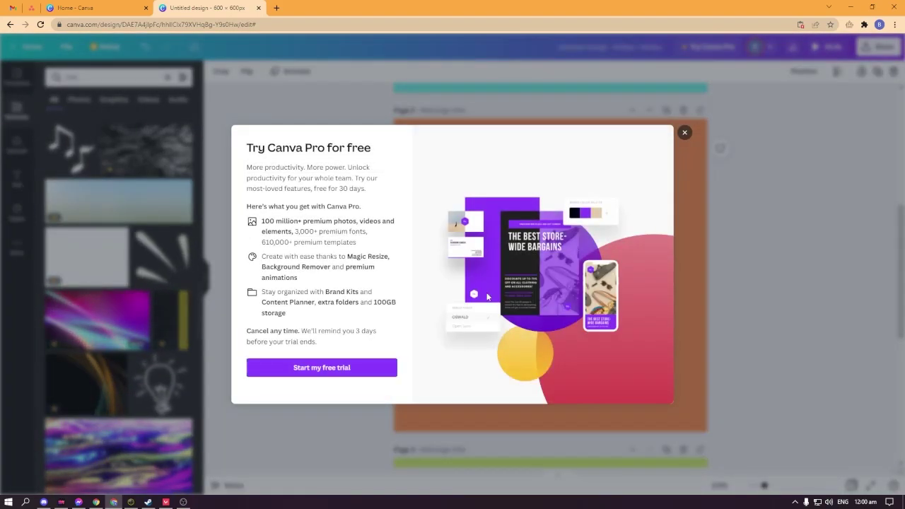
left_click(684, 133)
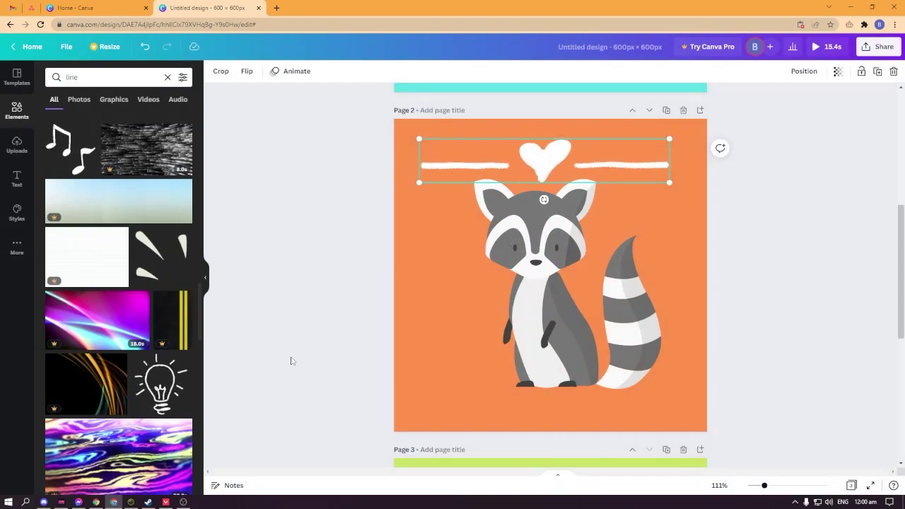
scroll(170, 371, "down", 3)
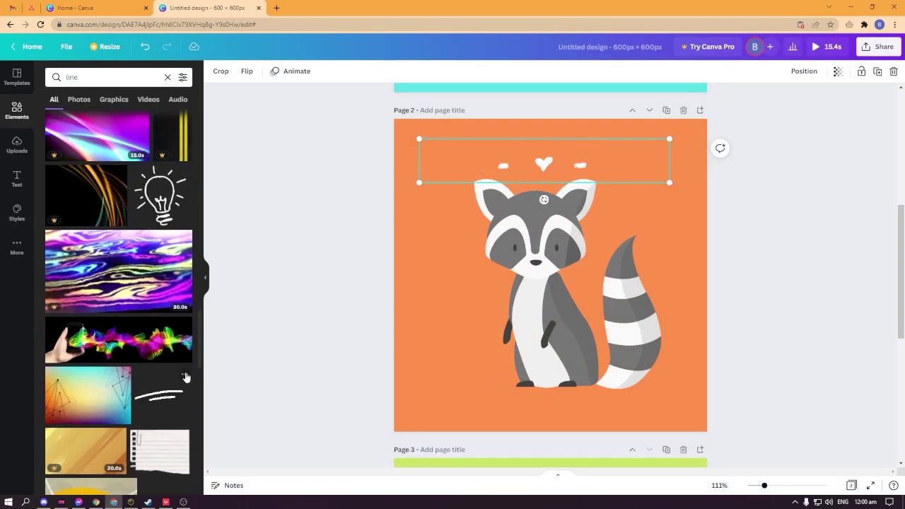
scroll(185, 377, "down", 10)
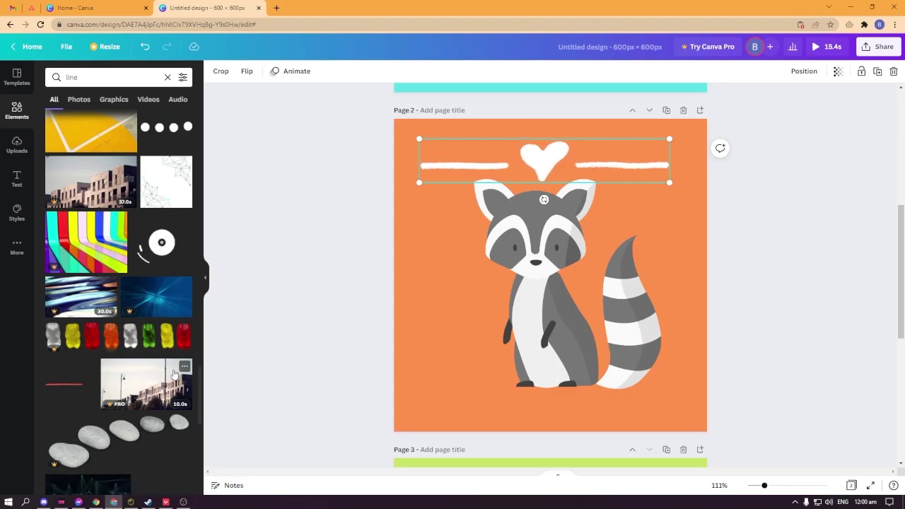
scroll(170, 379, "up", 10)
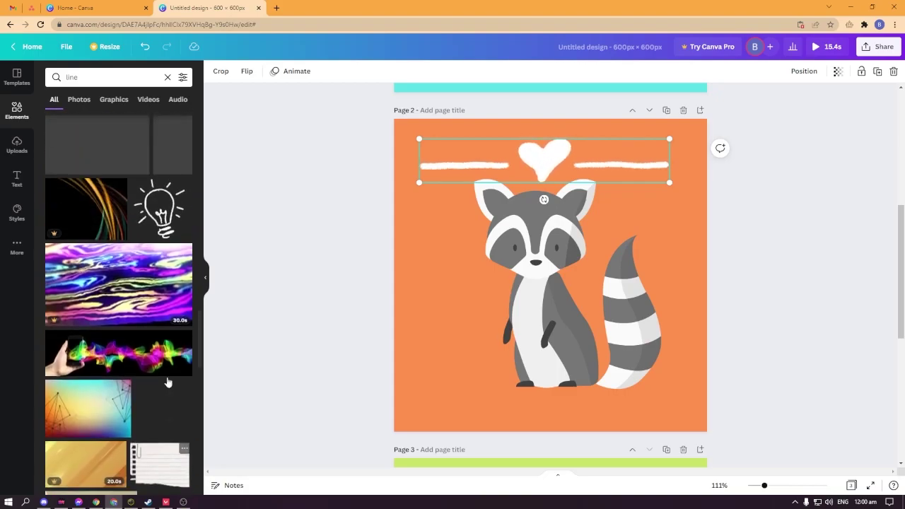
scroll(167, 383, "up", 3)
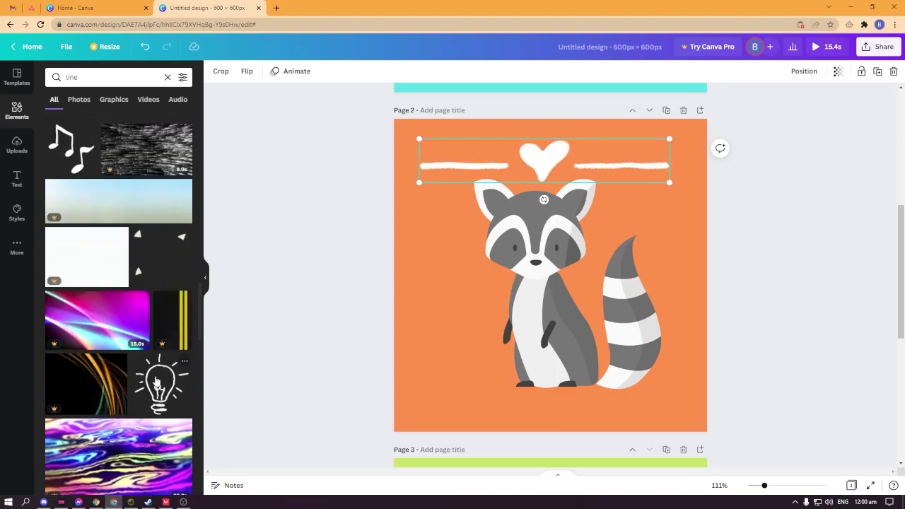
scroll(544, 398, "down", 5)
scroll(563, 410, "up", 5)
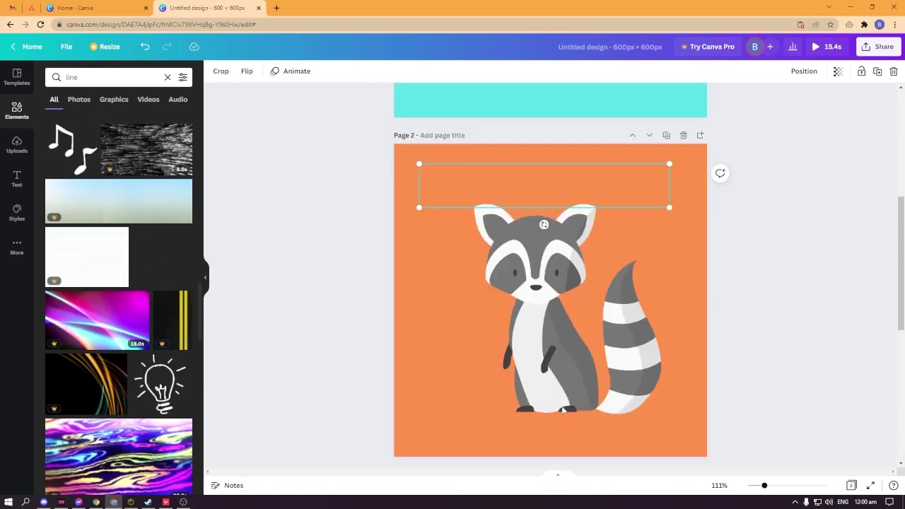
scroll(562, 405, "up", 4)
scroll(434, 353, "down", 3)
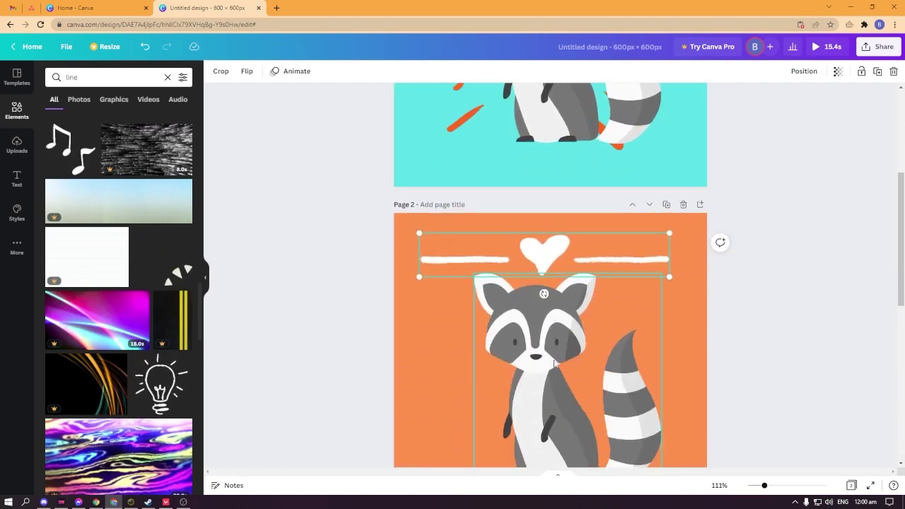
scroll(554, 362, "down", 5)
scroll(554, 364, "up", 8)
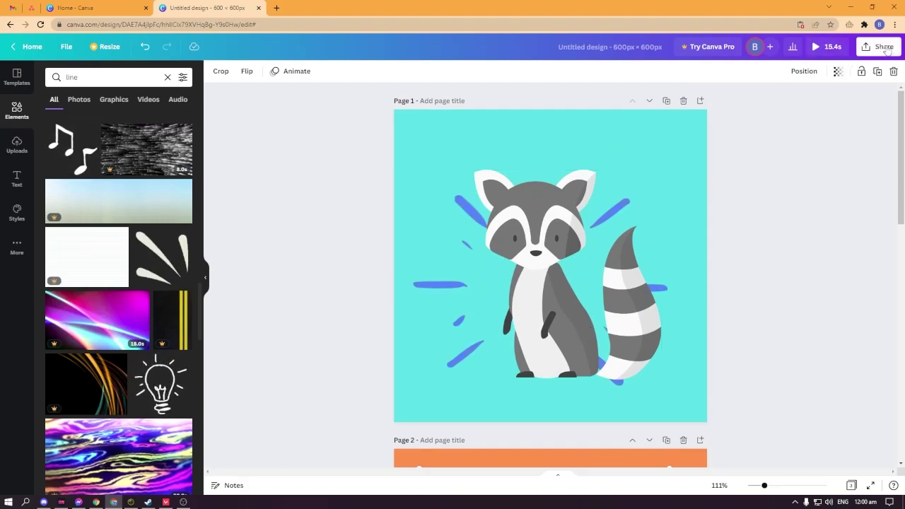
left_click(822, 47)
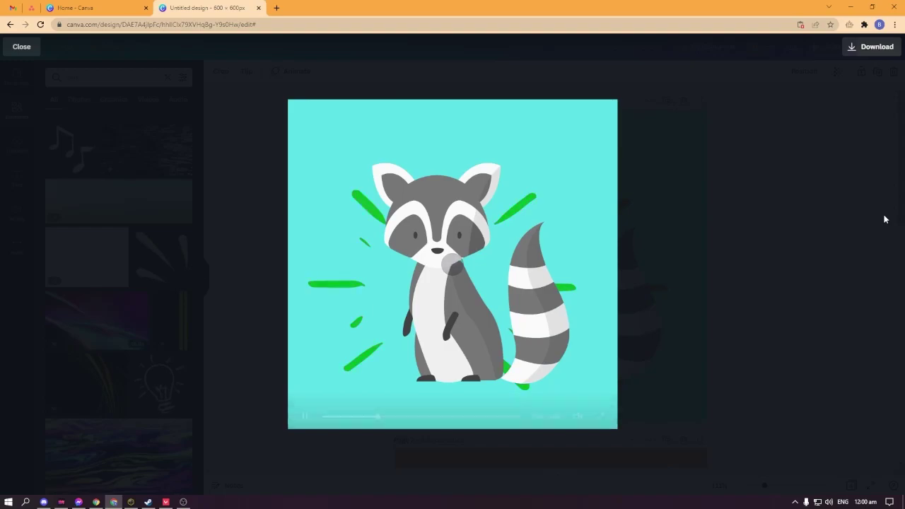
key("Escape")
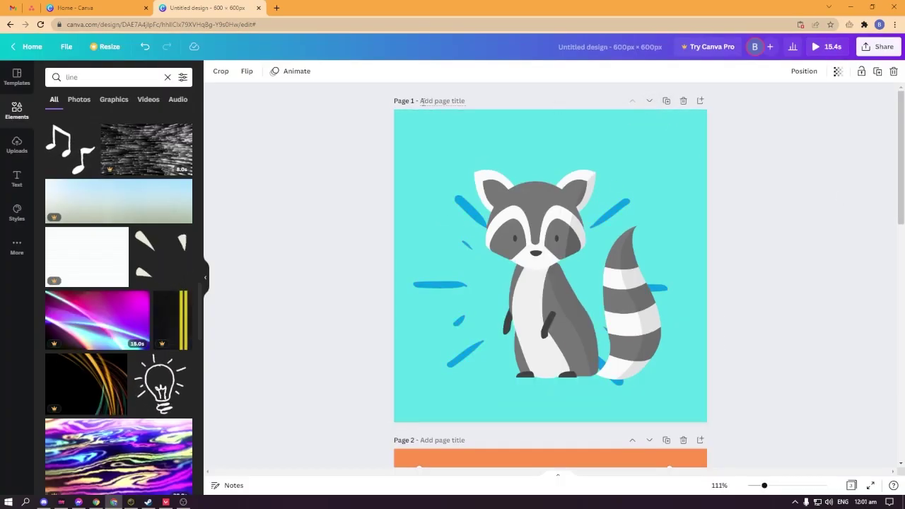
scroll(721, 369, "down", 8)
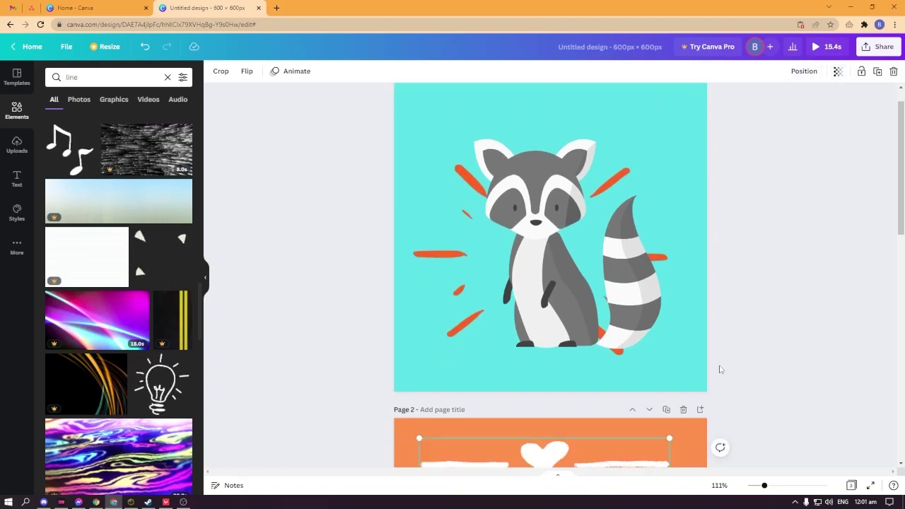
scroll(637, 417, "up", 1)
scroll(600, 413, "down", 2)
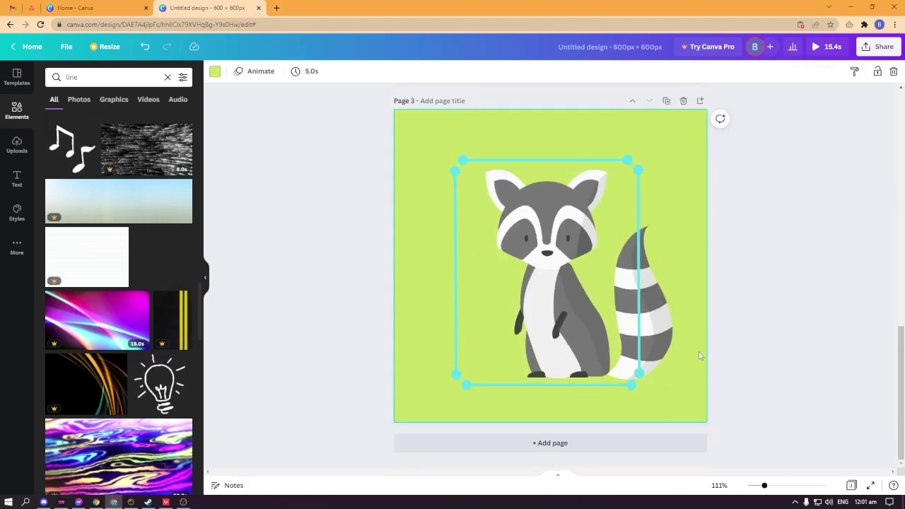
Step: Shorten page 1's duration from 5.0s to 1.0s
right_click(698, 353)
key("Escape")
scroll(586, 438, "up", 4)
scroll(578, 336, "up", 4)
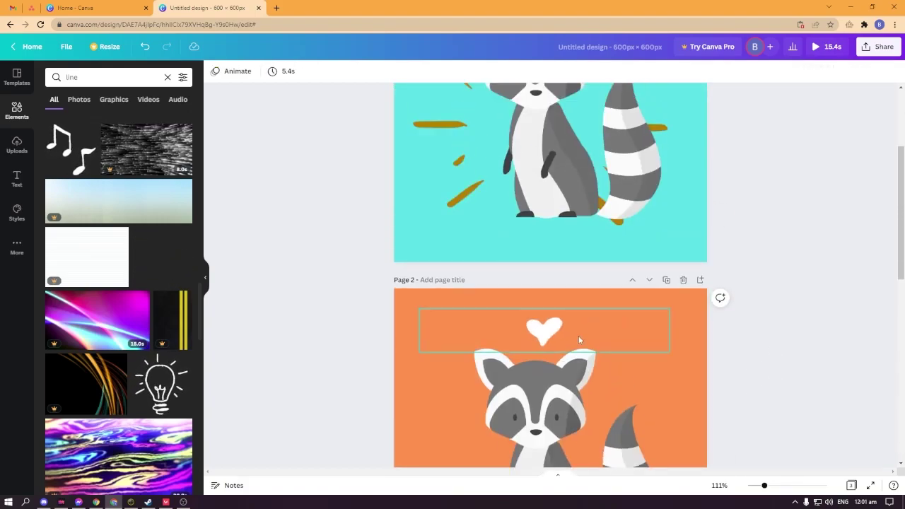
left_click(282, 71)
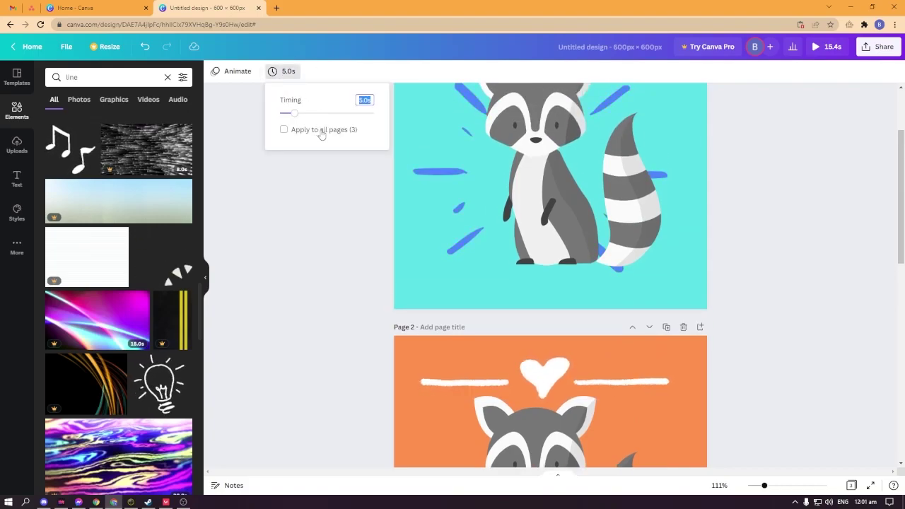
left_click_drag(296, 116, 282, 116)
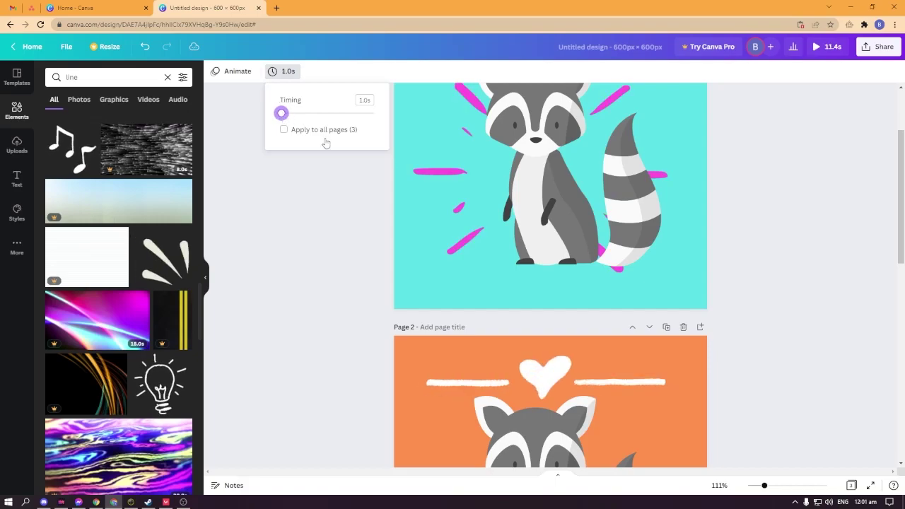
scroll(648, 262, "up", 3)
left_click(684, 248)
left_click(683, 247)
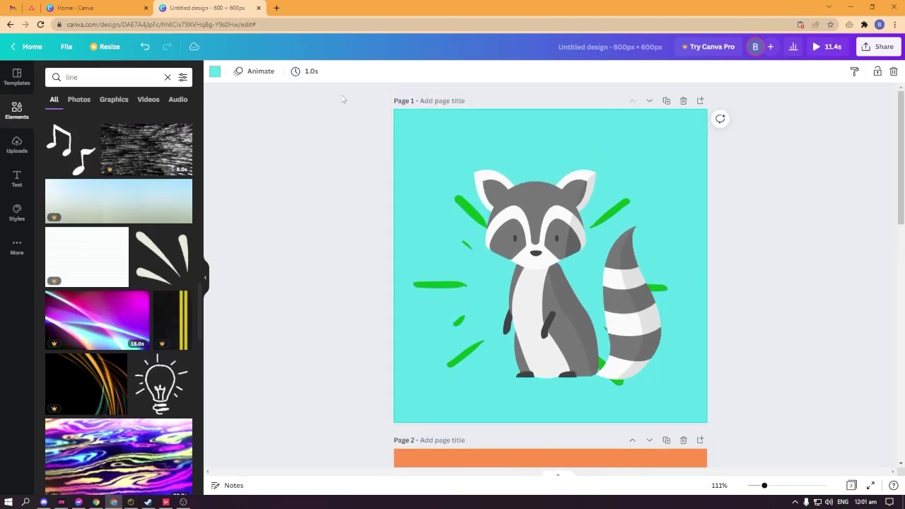
left_click(296, 73)
left_click(397, 251)
Step: Shorten pages 2 and 3 to the 1.0s minimum duration
scroll(397, 255, "down", 3)
left_click(410, 281)
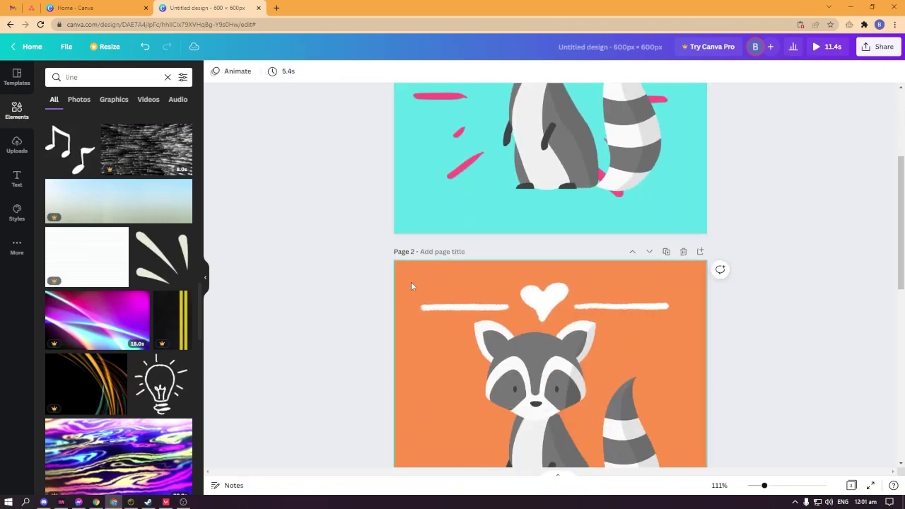
left_click(306, 70)
left_click_drag(318, 116, 305, 117)
scroll(445, 253, "down", 6)
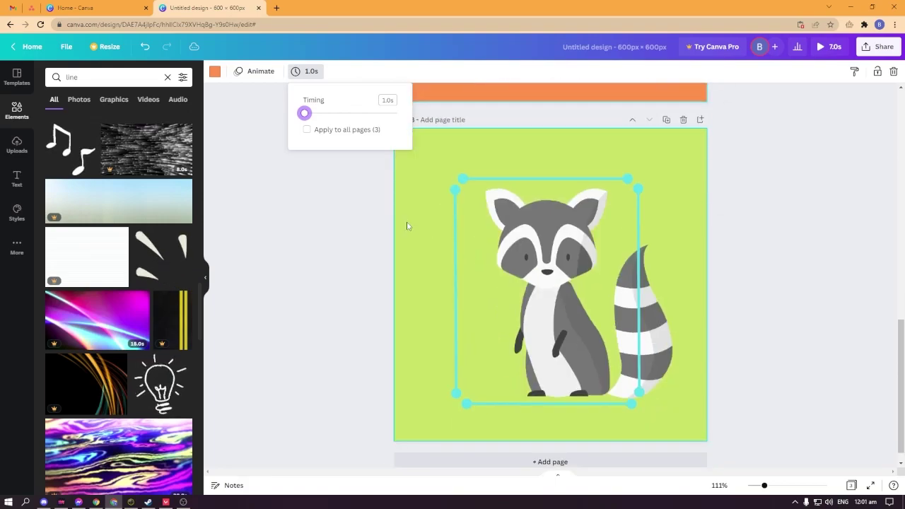
left_click(311, 70)
left_click_drag(317, 117, 305, 115)
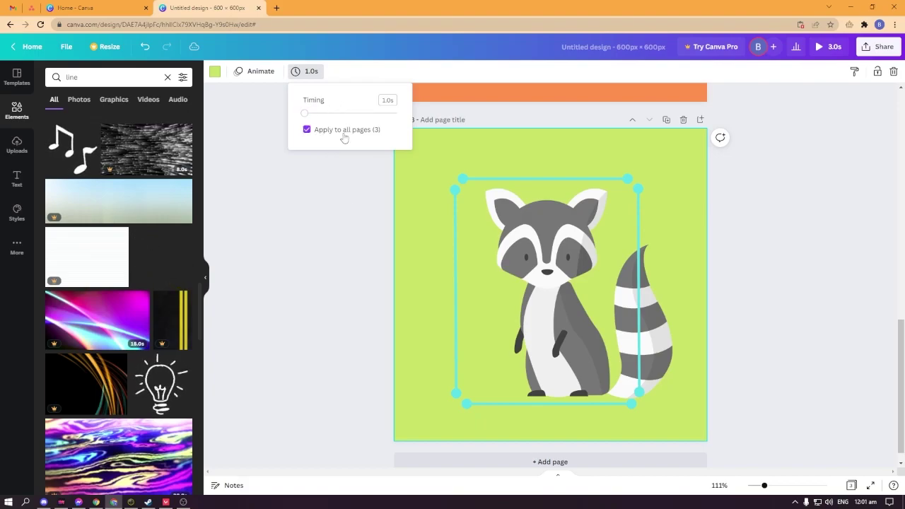
Step: Preview the 3.0-second animation full-screen, then exit the preview
scroll(658, 257, "up", 9)
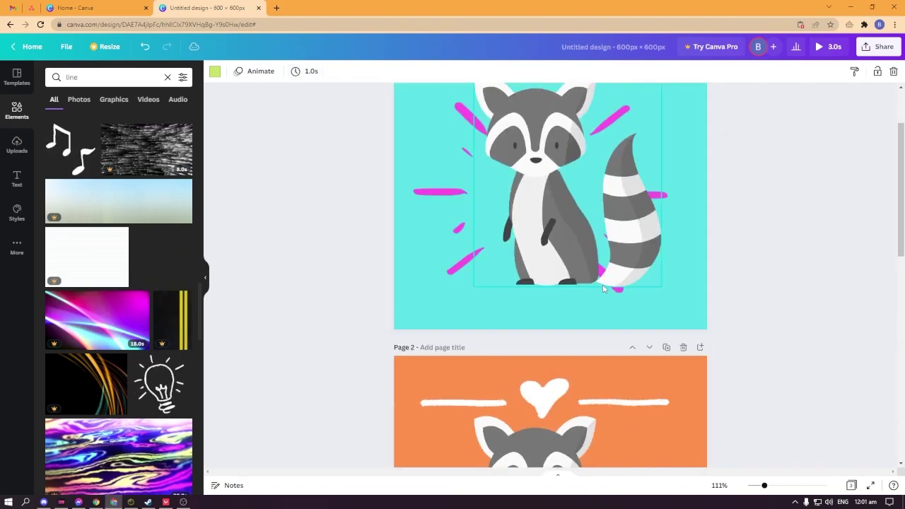
left_click(828, 49)
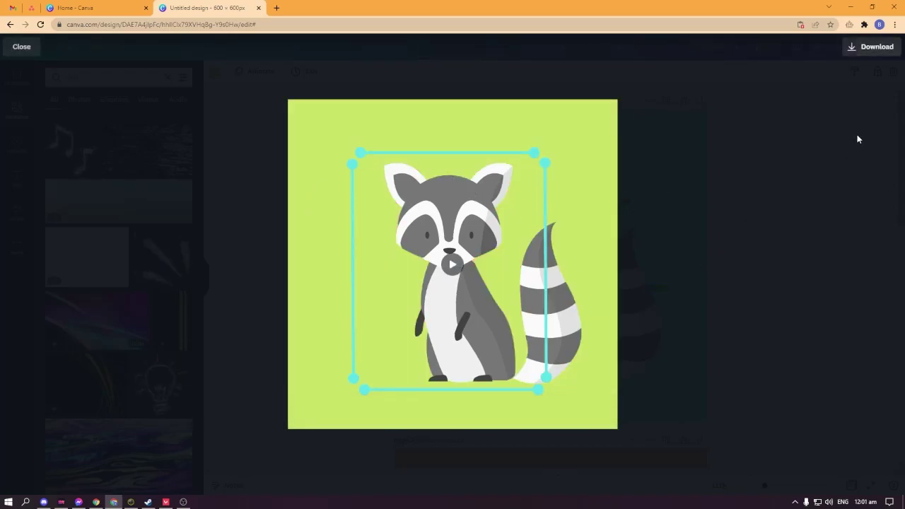
key("Escape")
Step: Replace the green page 3 with a duplicate of the orange page 2
left_click(639, 309)
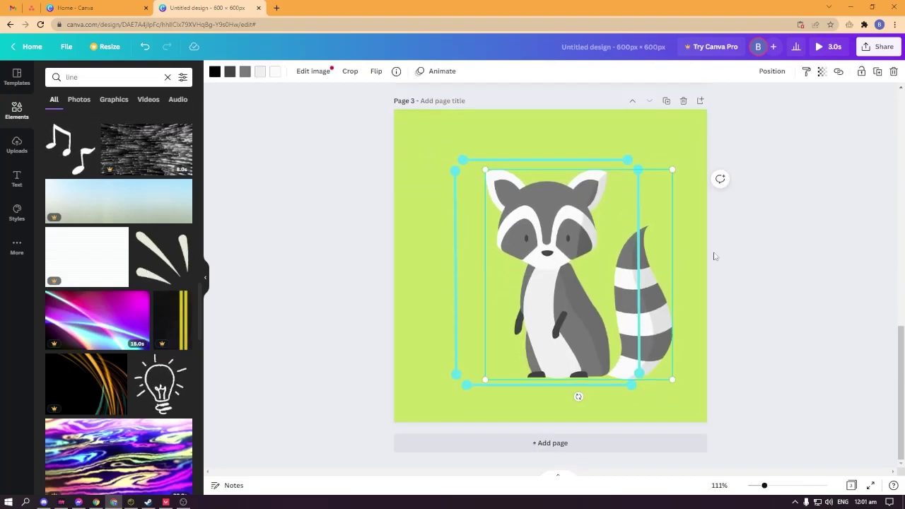
left_click(701, 249)
left_click(682, 101)
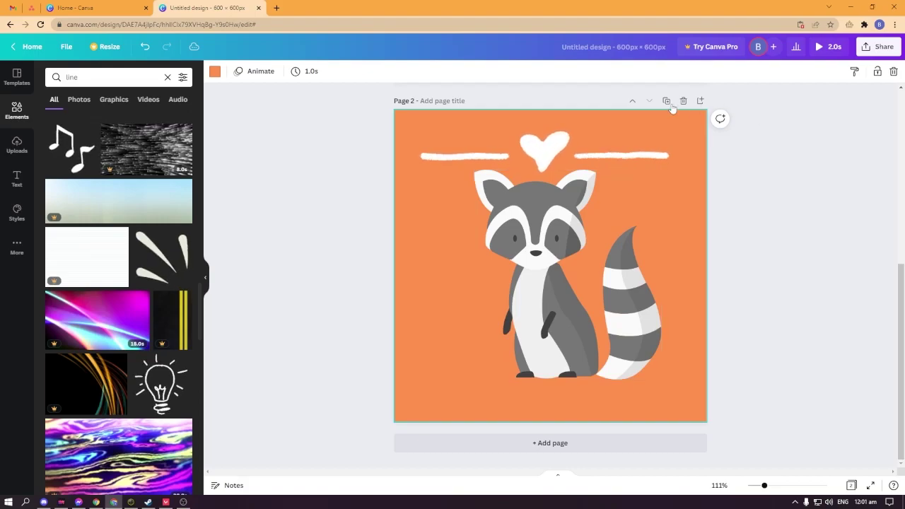
left_click(666, 101)
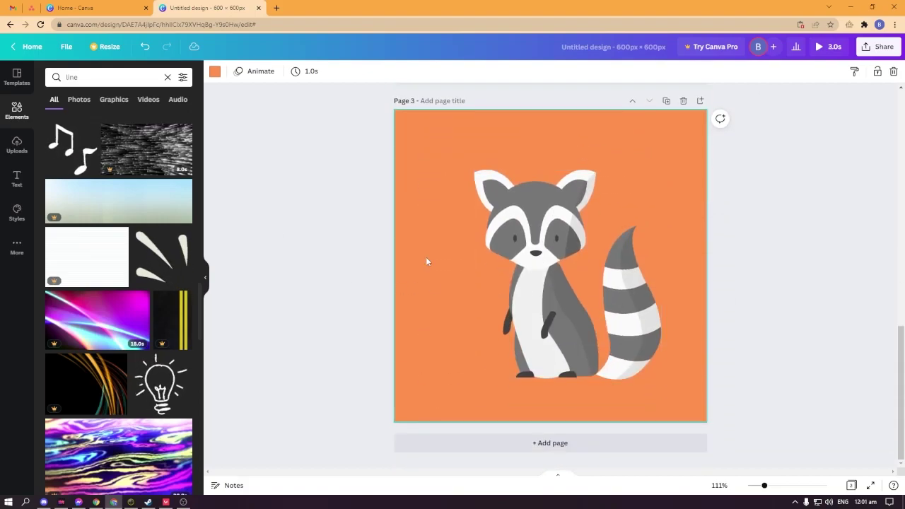
Step: Change the new page 3's background to teal after trying lime green
left_click(214, 71)
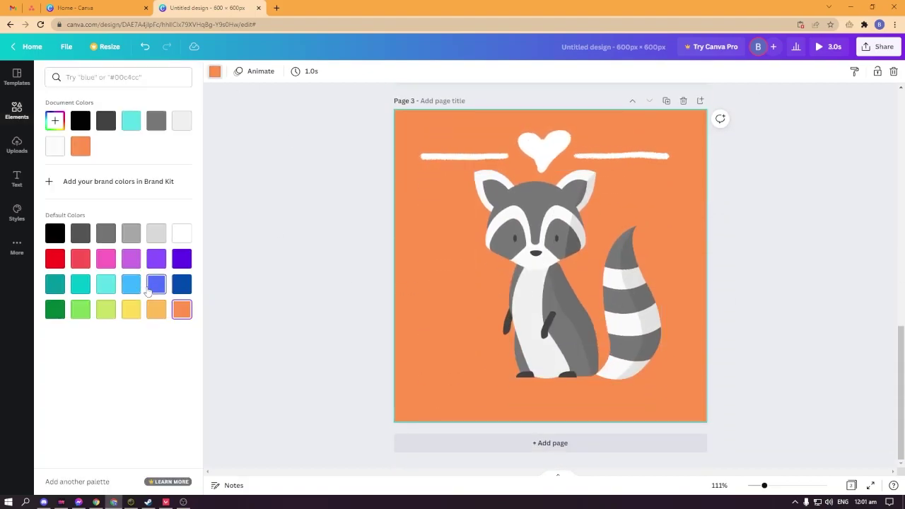
left_click(106, 311)
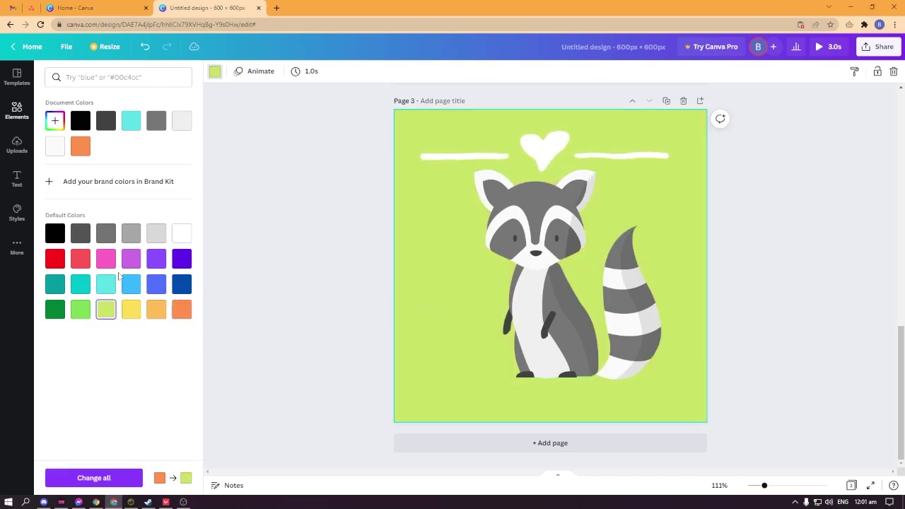
left_click(55, 284)
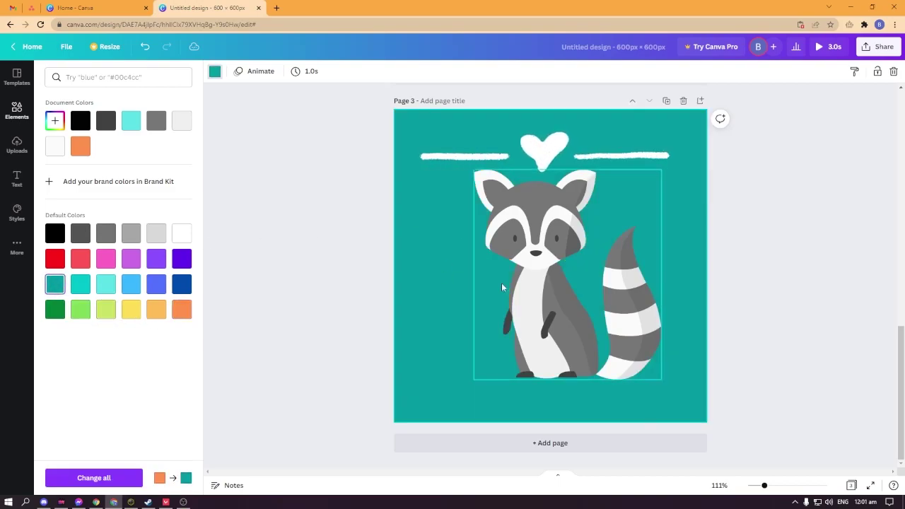
left_click(289, 240)
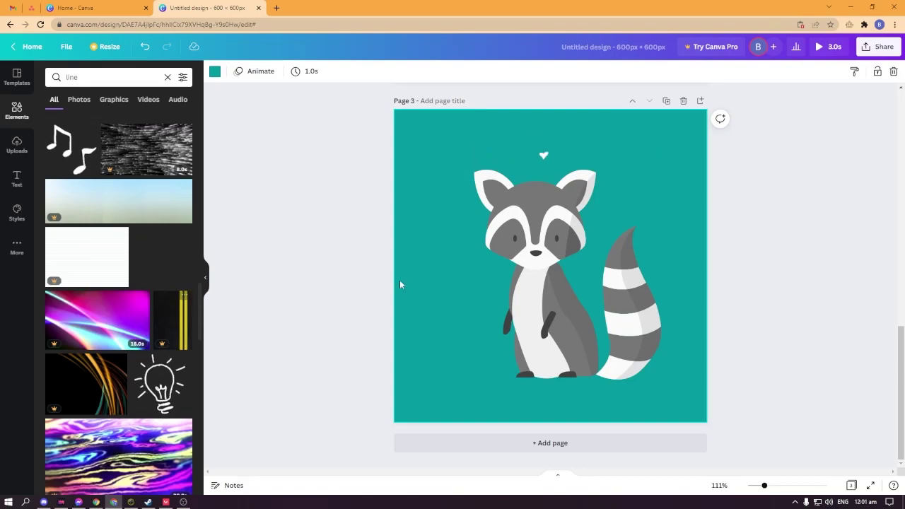
left_click(542, 151)
Step: Delete the heart-and-lines accent and add a double-line frame from an Elements search for 'box line'
key("Delete")
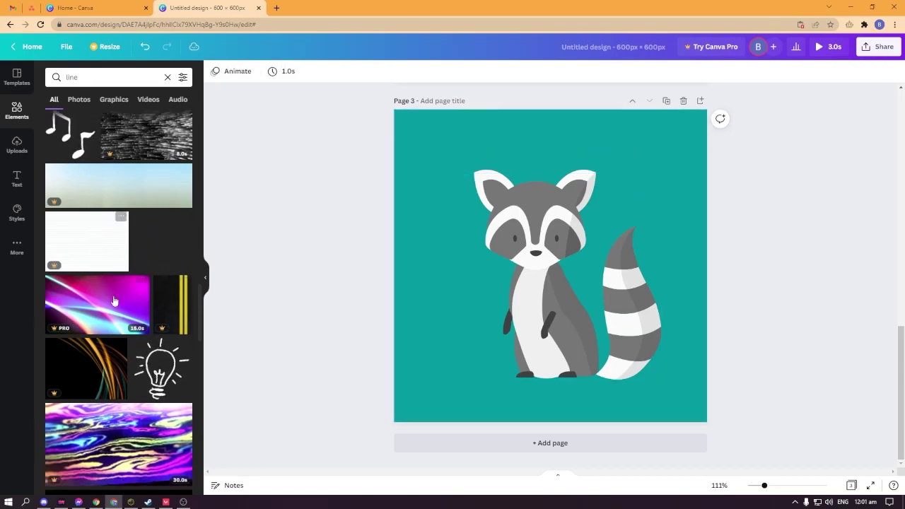
scroll(143, 311, "down", 5)
scroll(144, 311, "up", 4)
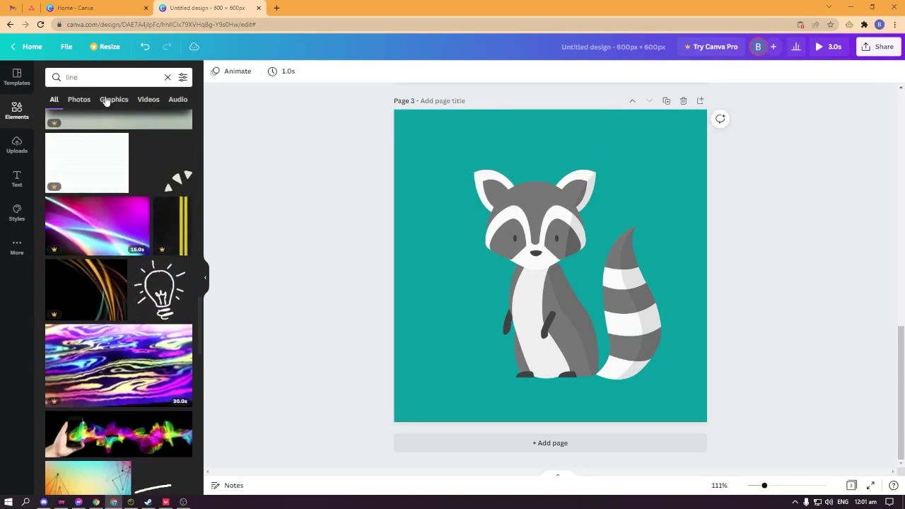
left_click(106, 77)
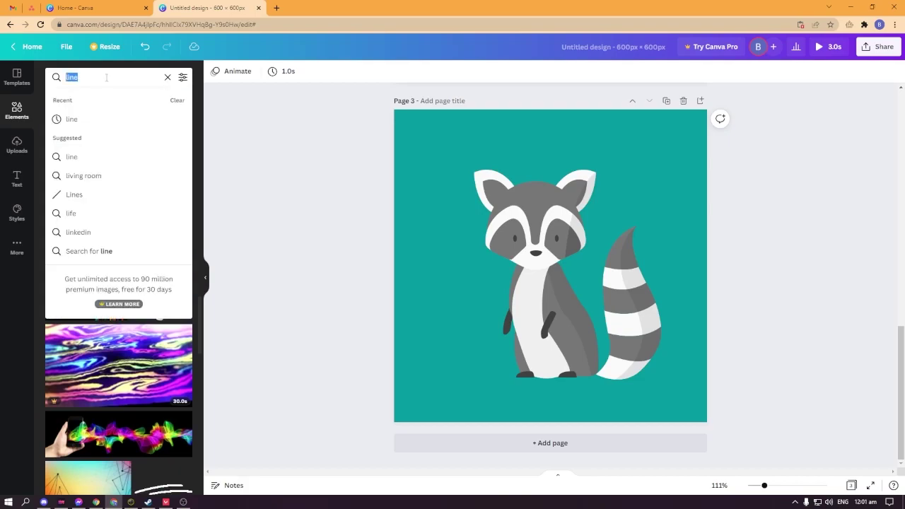
key("BackSpace")
key("BackSpace")
key("BackSpace")
key("BackSpace")
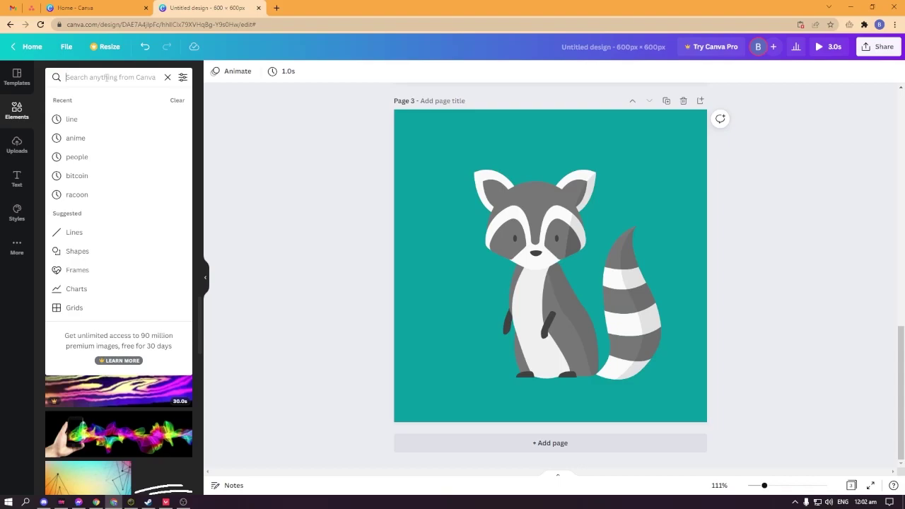
type("box lin")
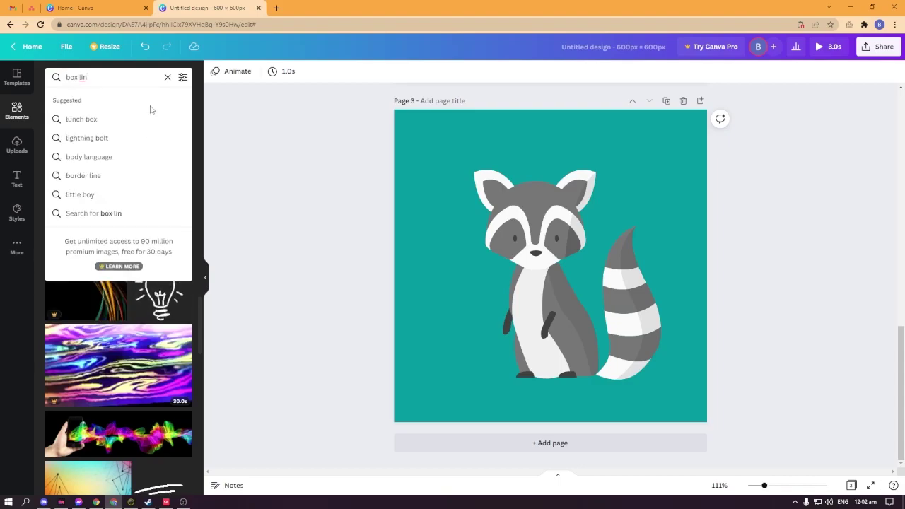
type("e")
key("Return")
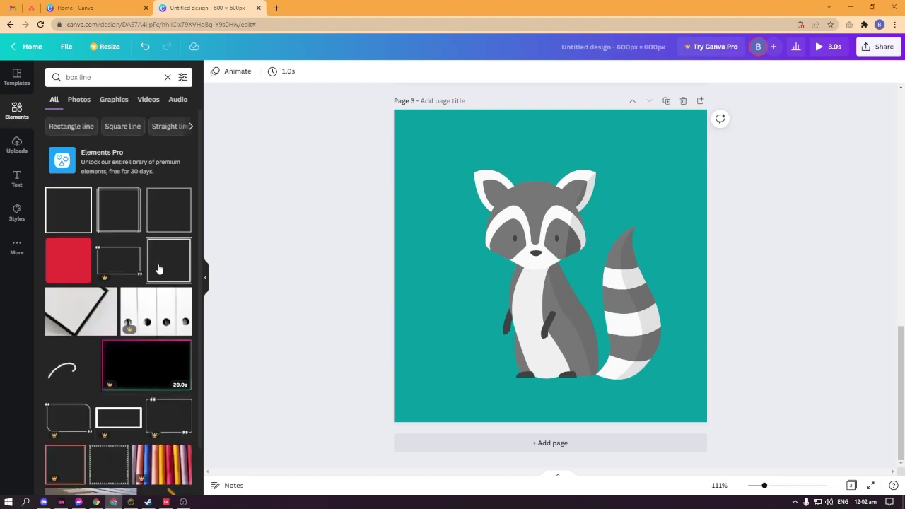
scroll(184, 304, "down", 2)
scroll(174, 322, "up", 2)
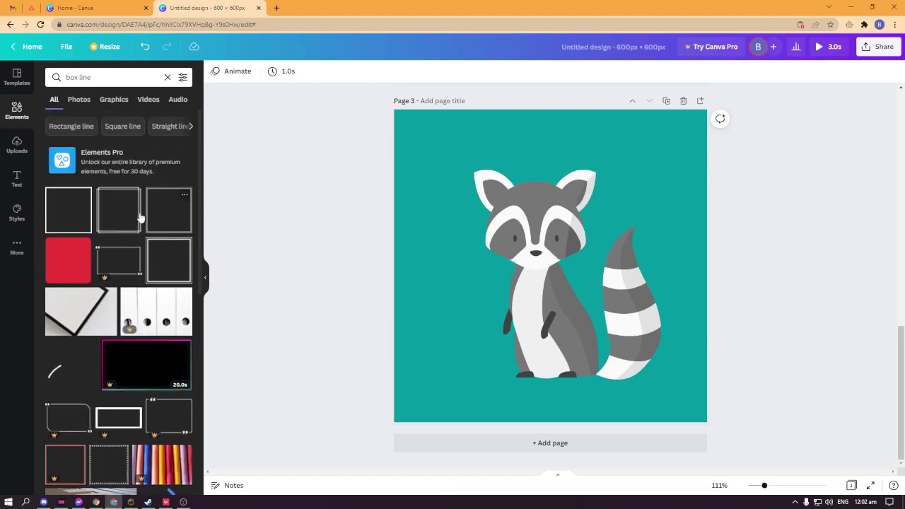
left_click(127, 218)
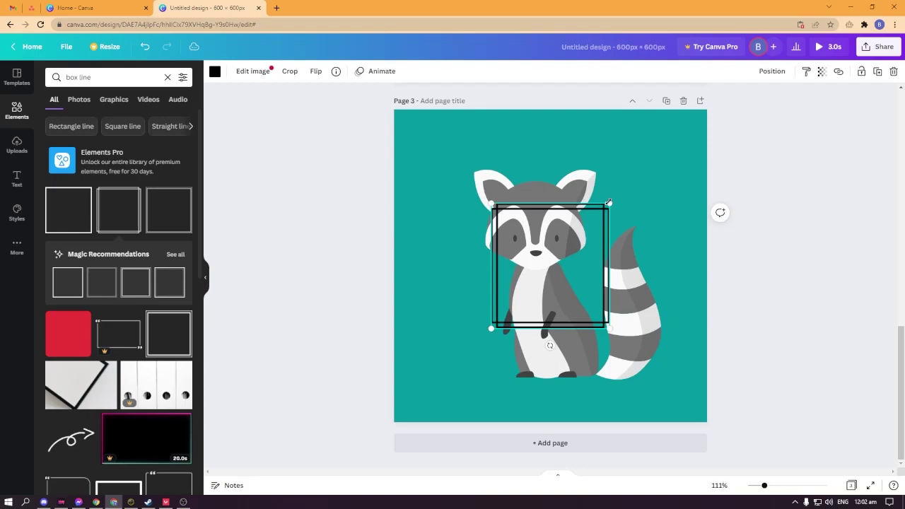
Step: Enlarge the frame around the raccoon, nudge it right, and color it yellow
left_click_drag(606, 200, 675, 135)
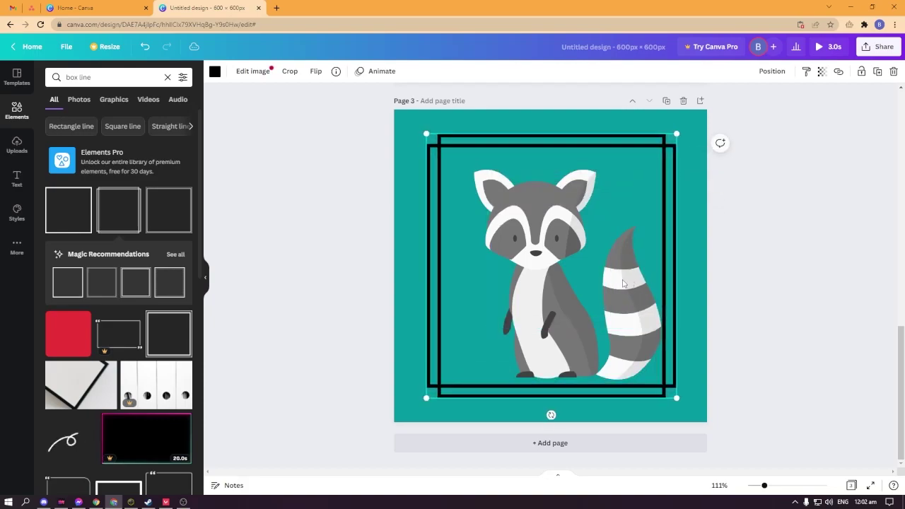
key("Right")
key("Right")
key("Right")
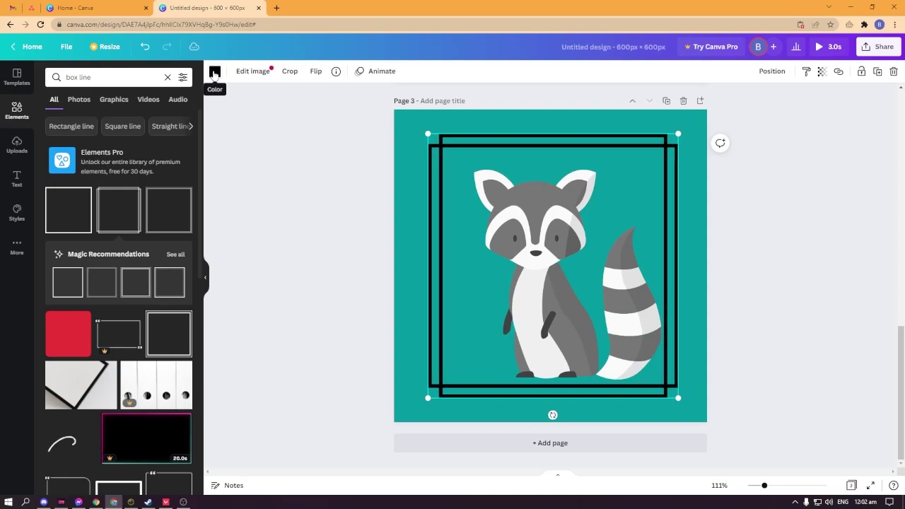
left_click(214, 71)
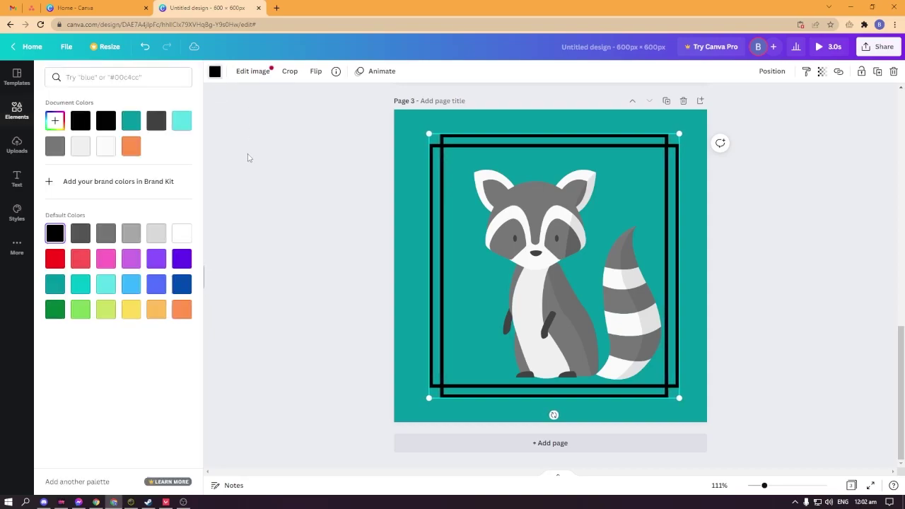
left_click(132, 309)
left_click(311, 339)
left_click(820, 316)
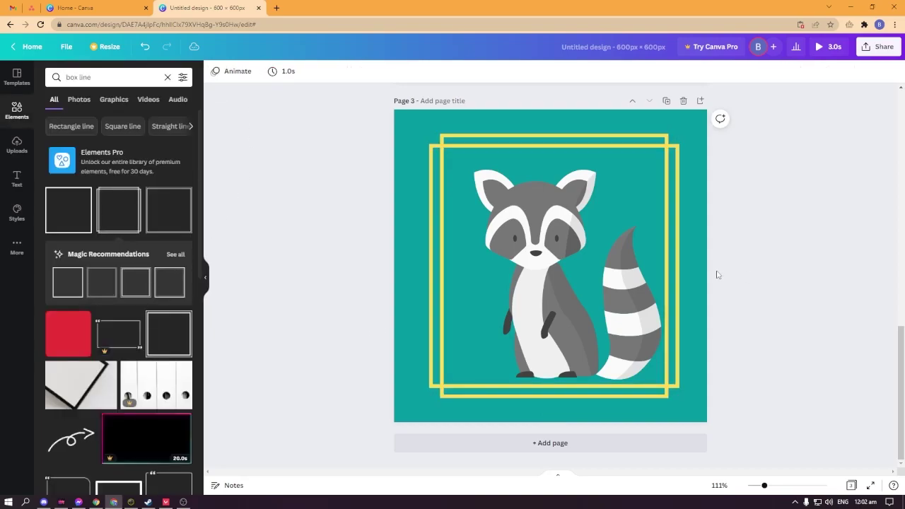
Step: Return to page 1 and play a preview of the animated pages
scroll(717, 274, "up", 3)
scroll(674, 247, "up", 5)
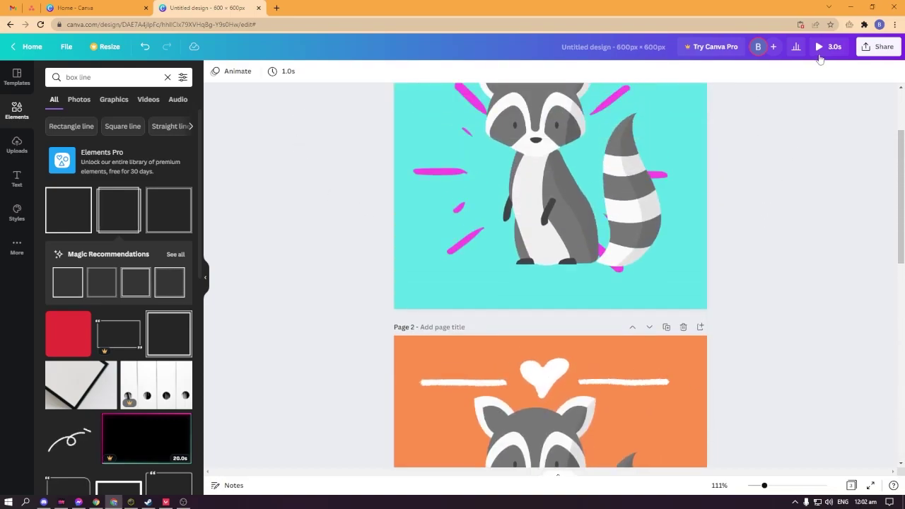
left_click(819, 53)
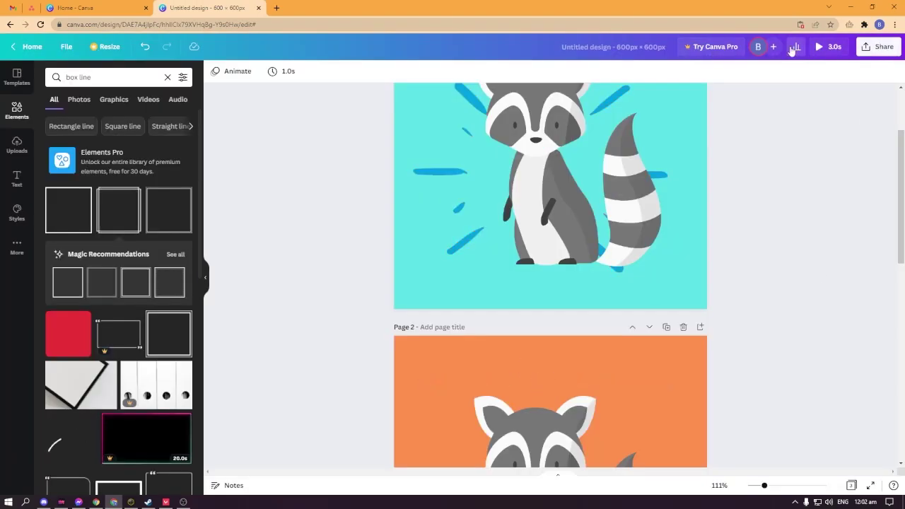
scroll(854, 248, "up", 2)
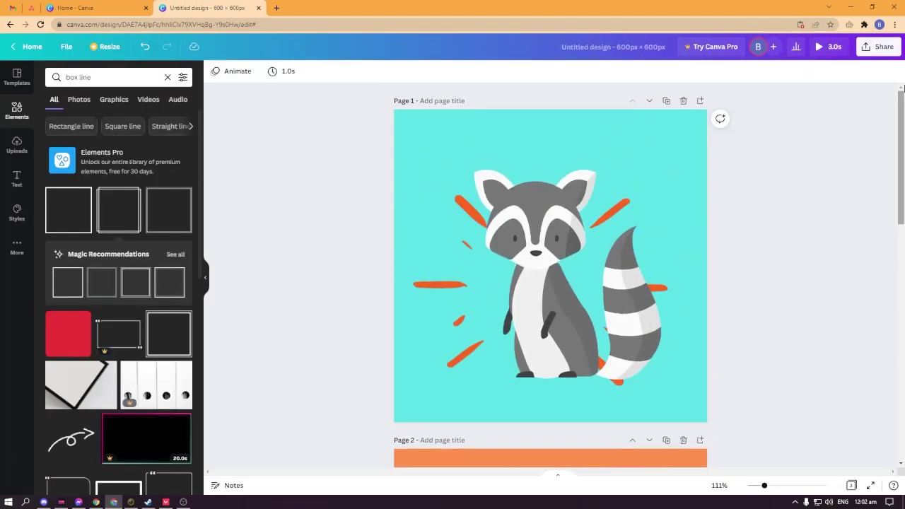
Step: Open Share > Download and set the file type to GIF for all pages
left_click(876, 46)
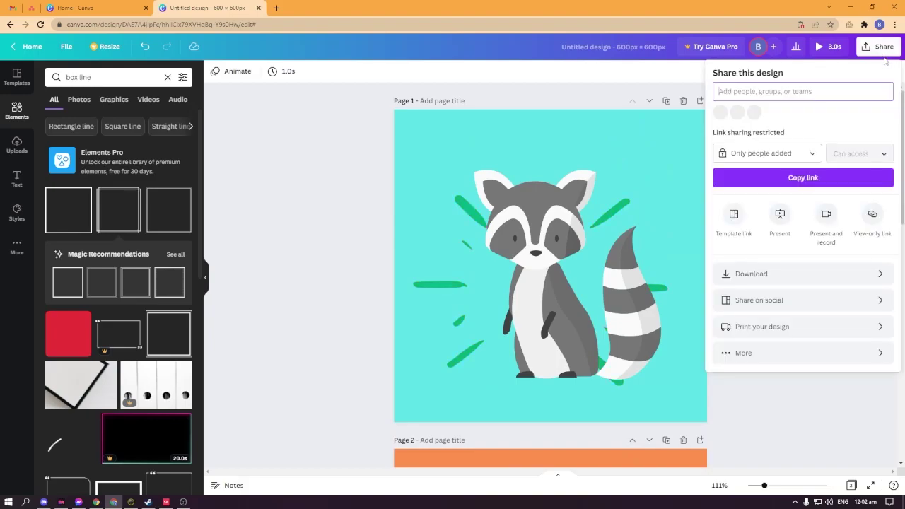
left_click(781, 275)
left_click(822, 117)
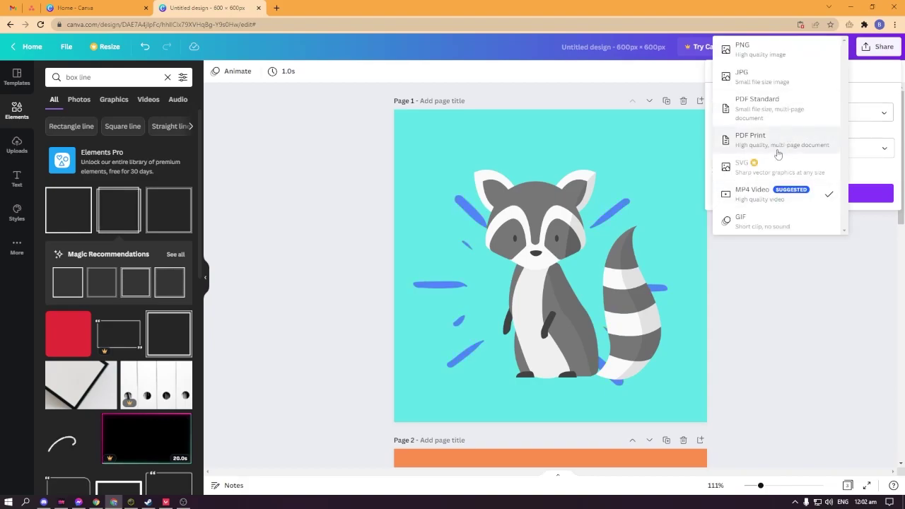
left_click(773, 142)
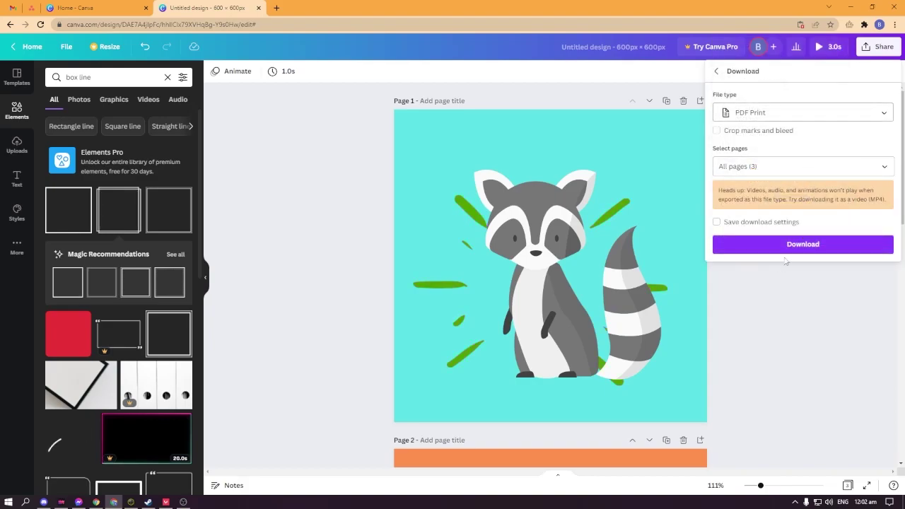
left_click(749, 113)
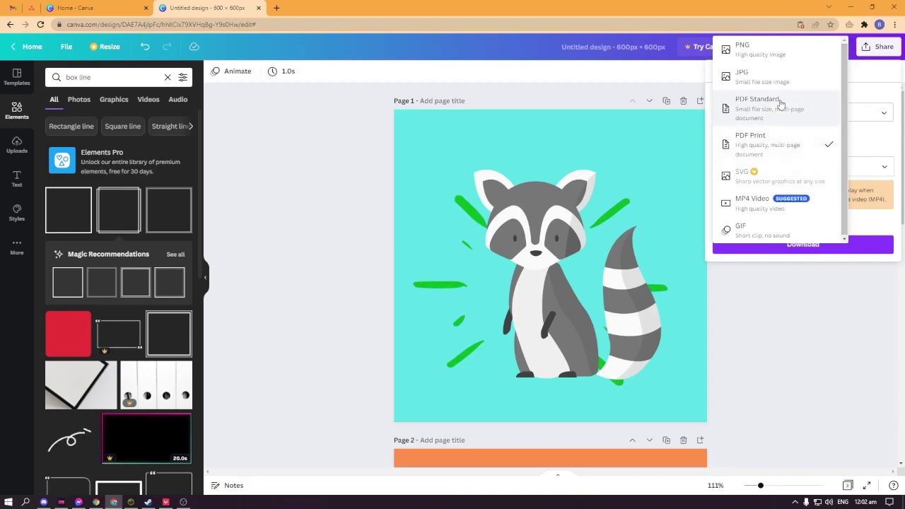
left_click(781, 107)
left_click(797, 115)
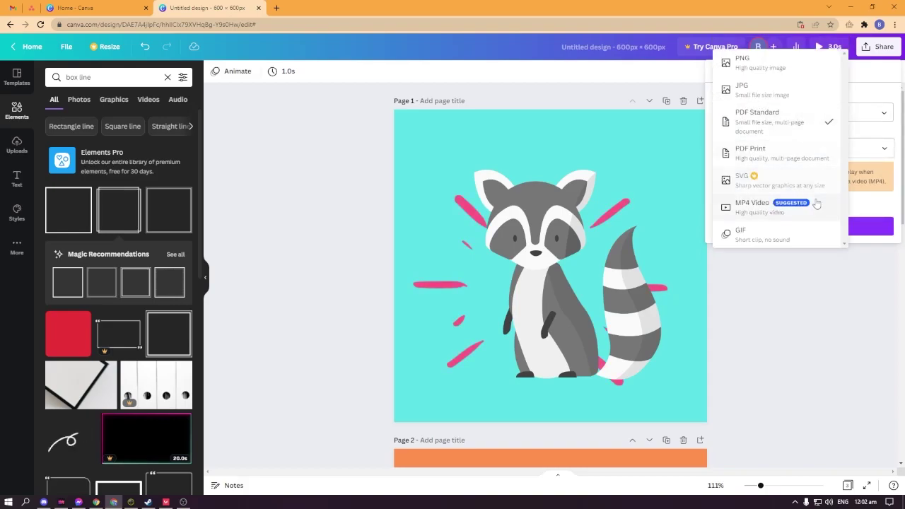
left_click(763, 233)
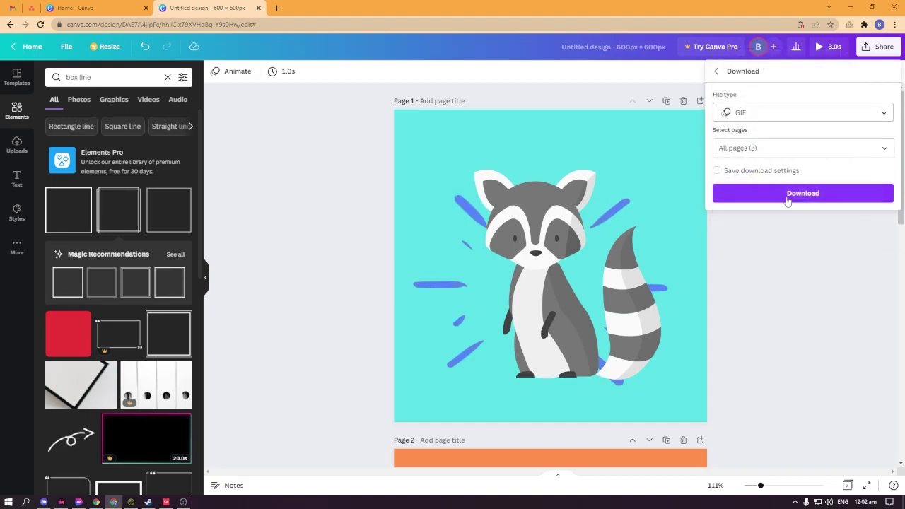
left_click(768, 111)
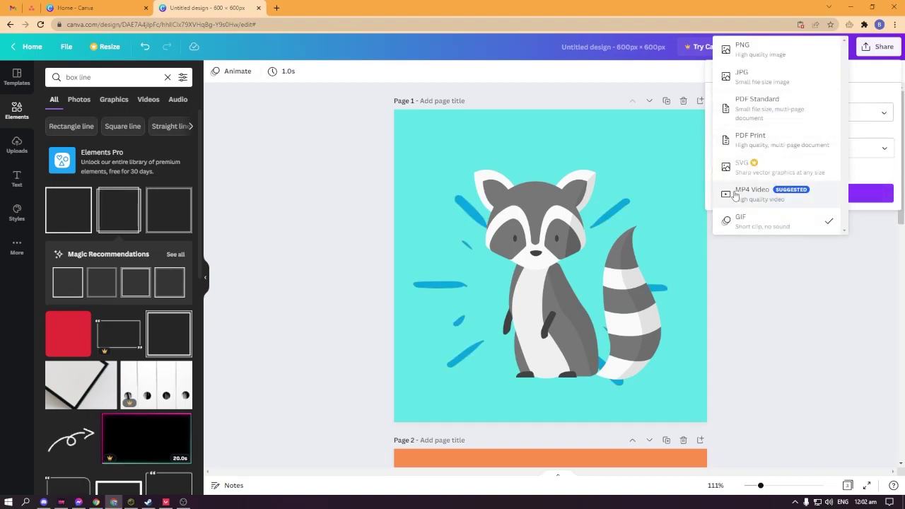